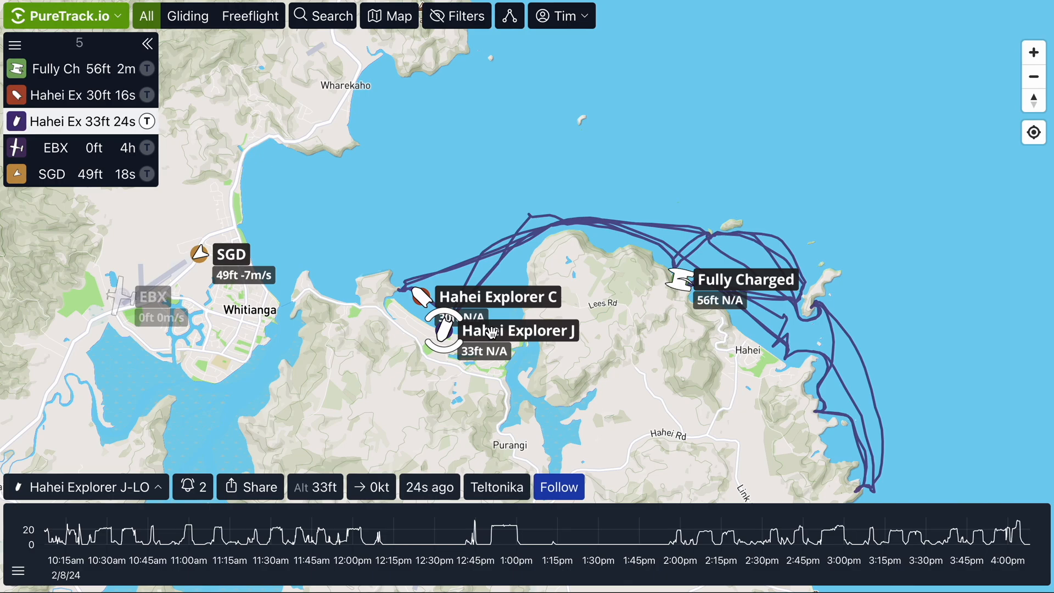
- Open the zone editor for the account from the tracking map
scroll(761, 356, "up", 3)
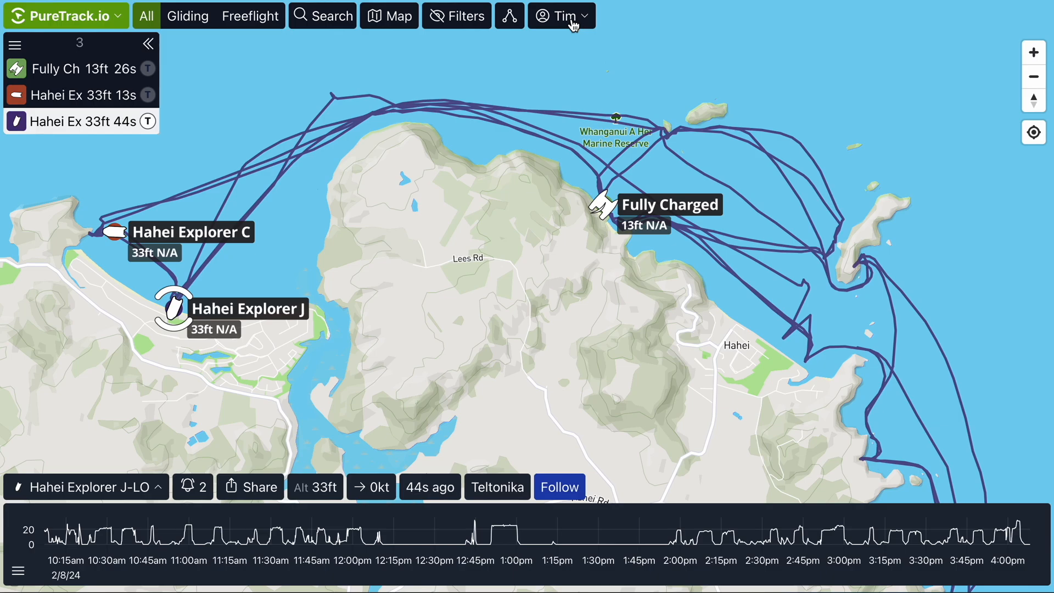
left_click(572, 22)
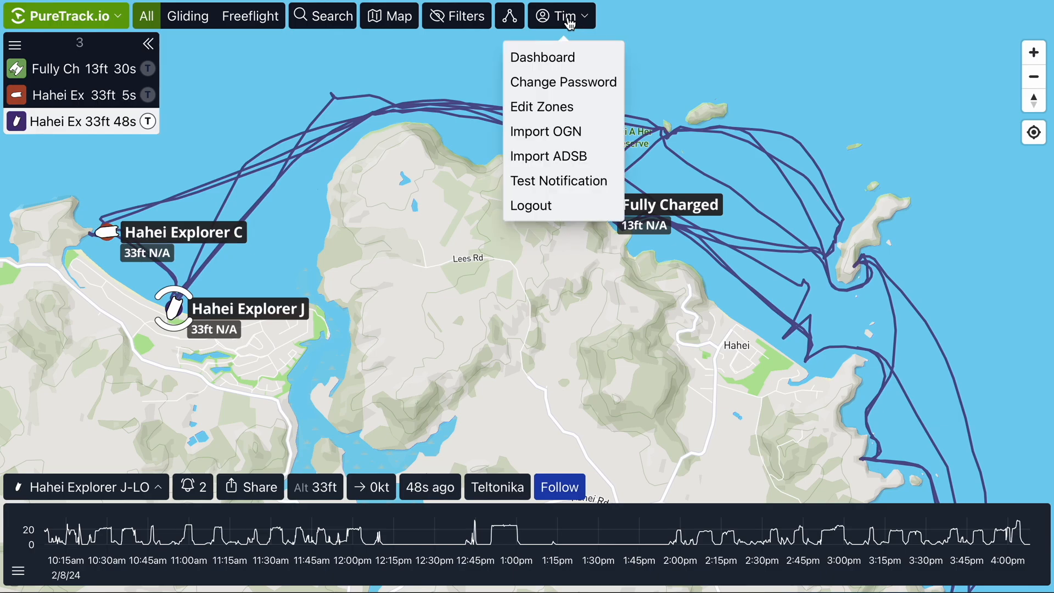
left_click(556, 108)
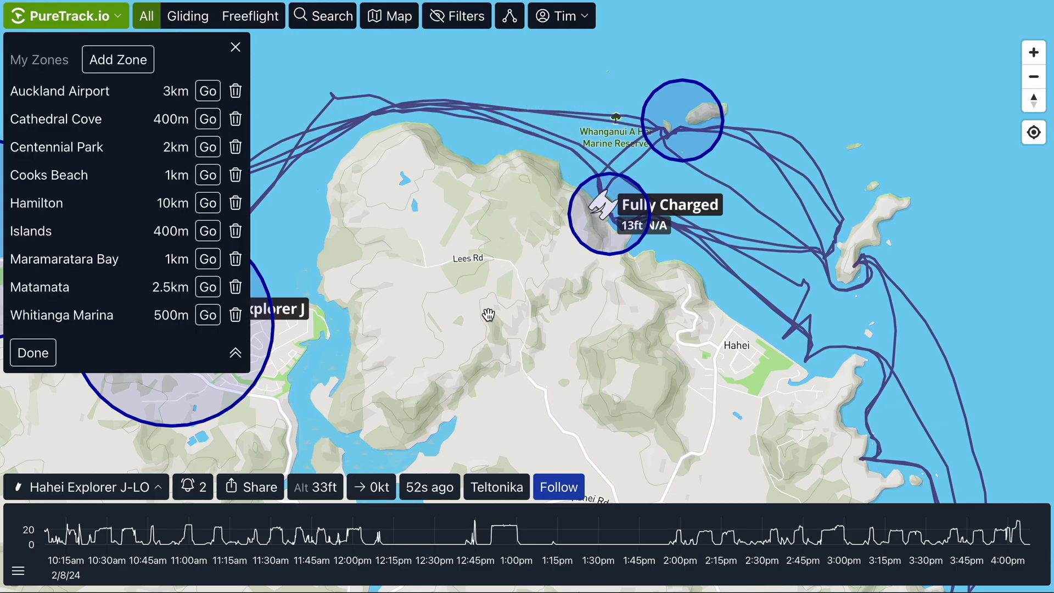
- Start a new zone named Hahei Beach and place it on the shoreline at Hahei Beach
scroll(488, 314, "down", 1)
scroll(488, 315, "down", 2)
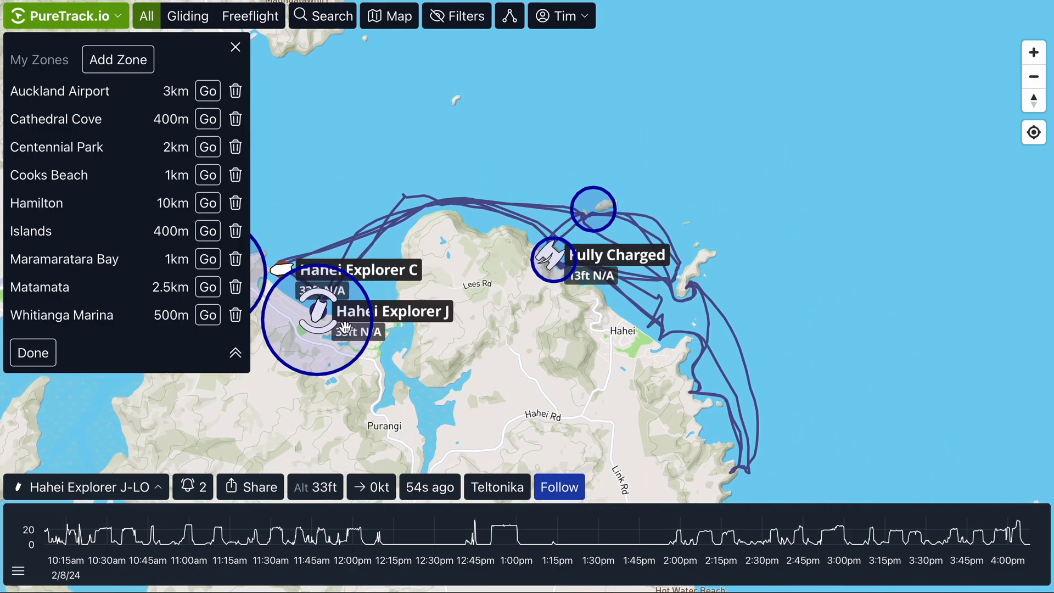
scroll(644, 333, "up", 3)
scroll(652, 334, "up", 2)
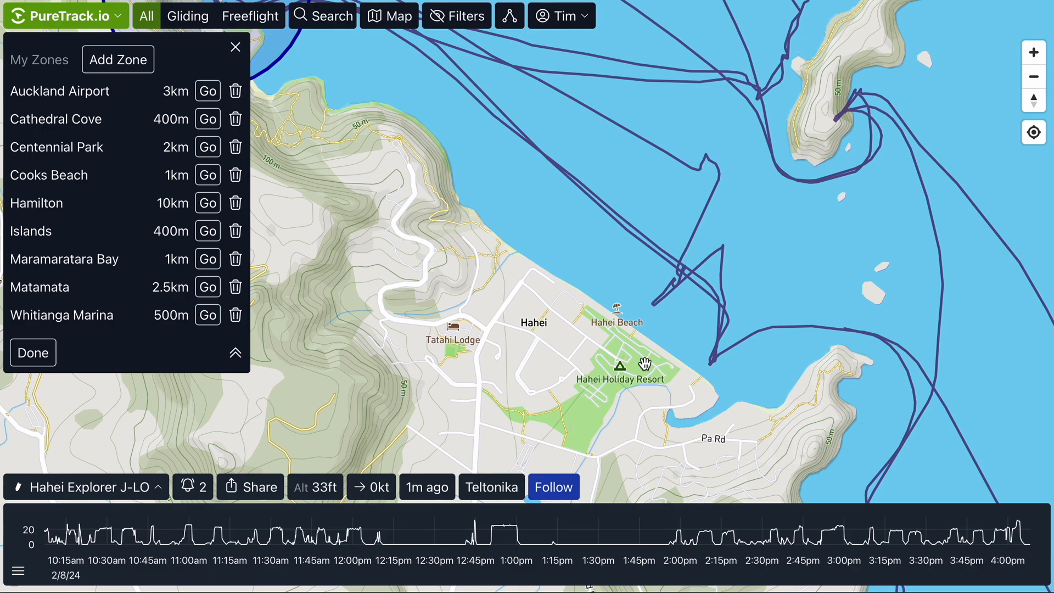
left_click(123, 69)
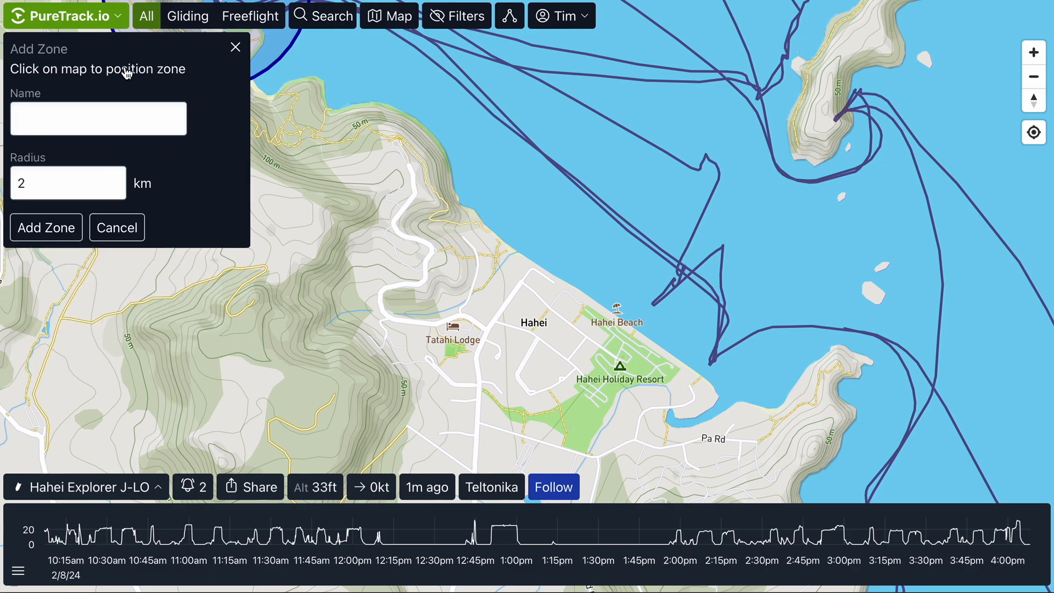
left_click(106, 117)
type("Ha")
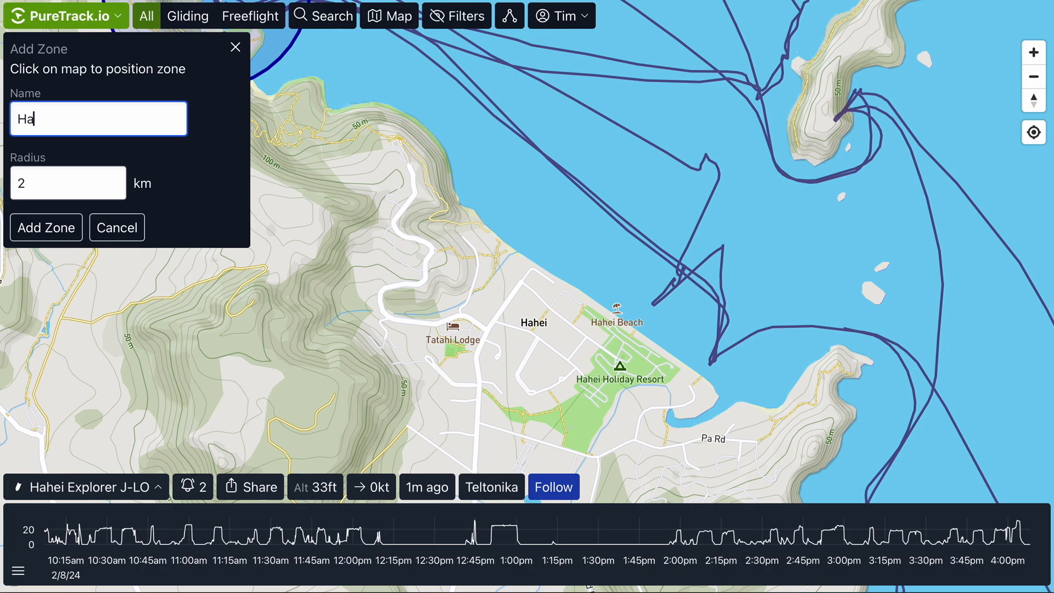
type("hei Beach")
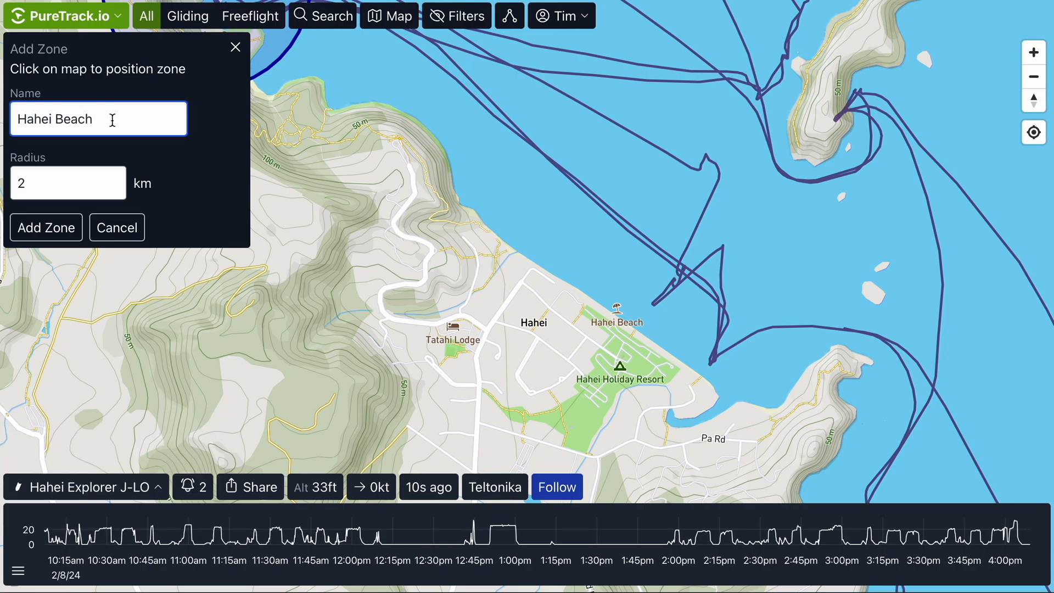
left_click(610, 294)
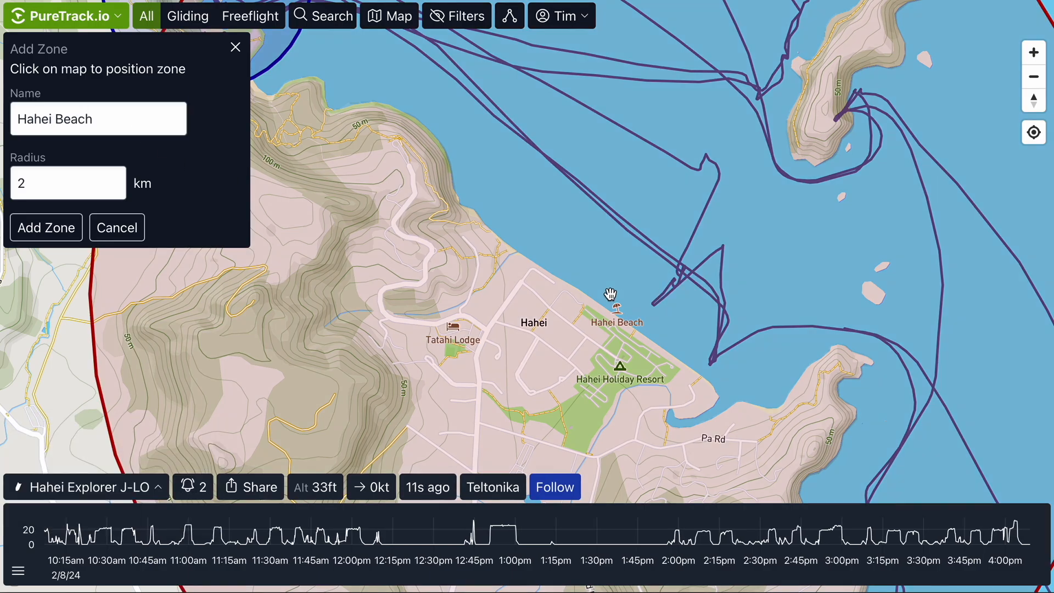
- Set the new zone's radius to .5 km
scroll(610, 294, "down", 3)
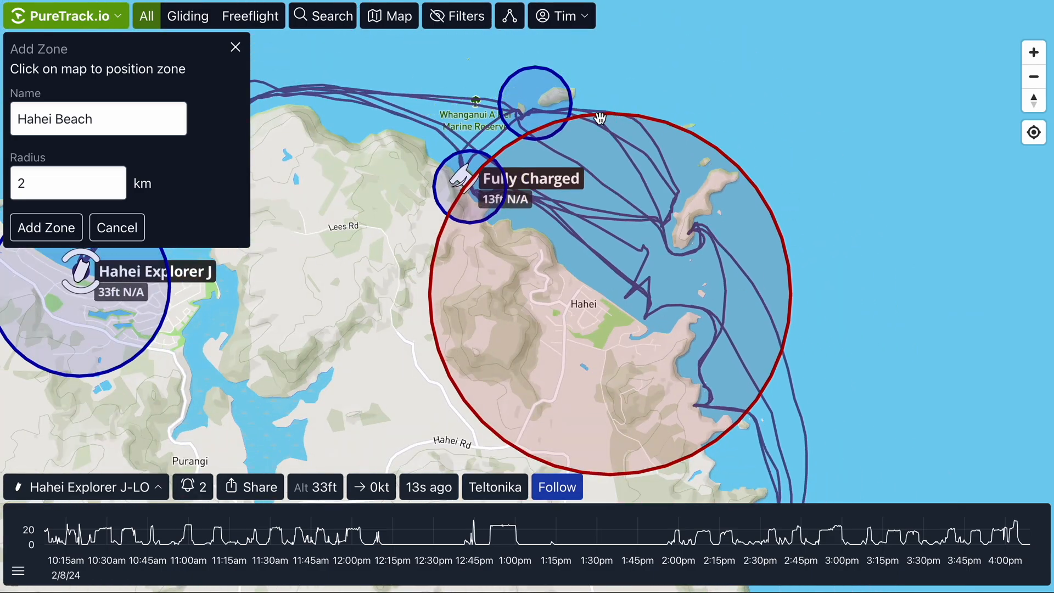
double_click(26, 182)
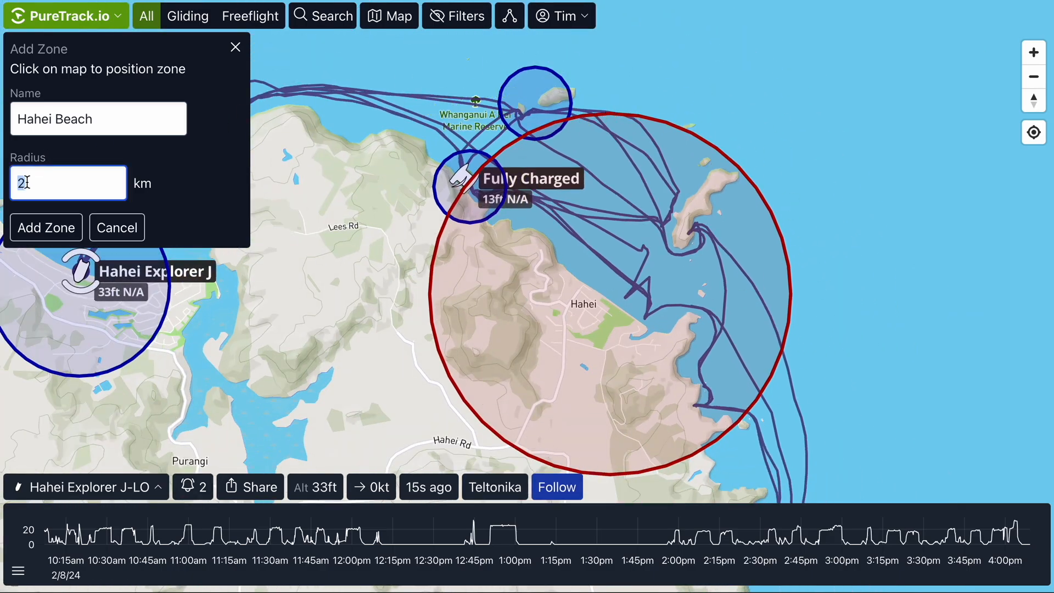
type(".7")
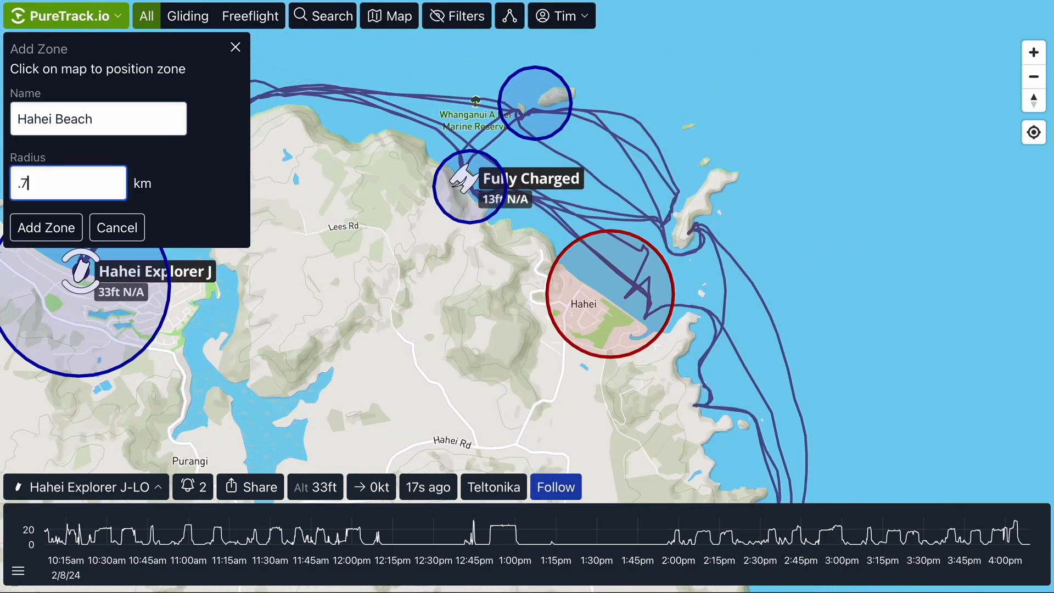
key("BackSpace")
type("8")
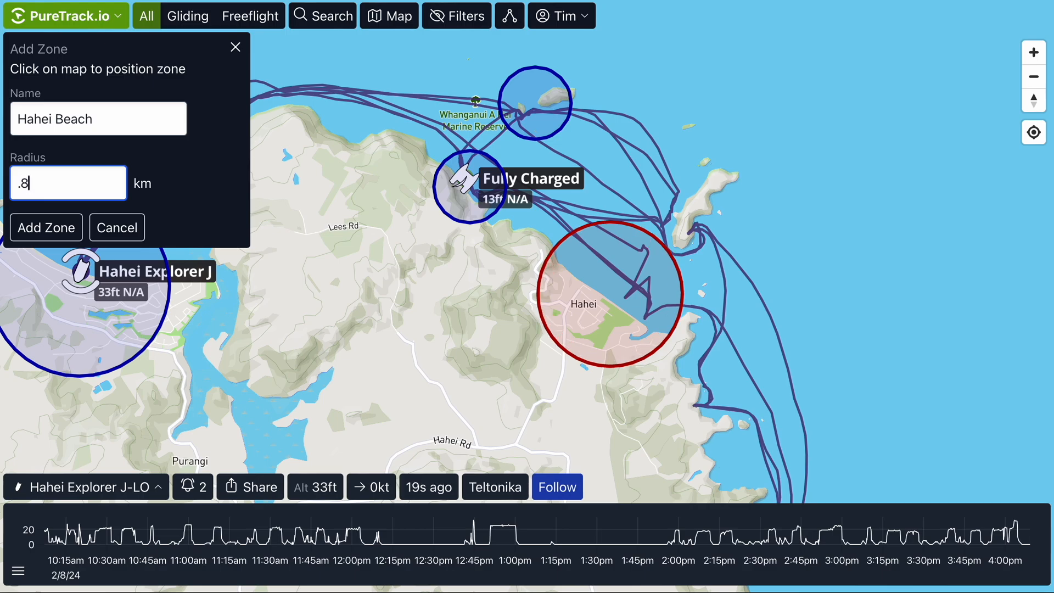
key("BackSpace")
type("5")
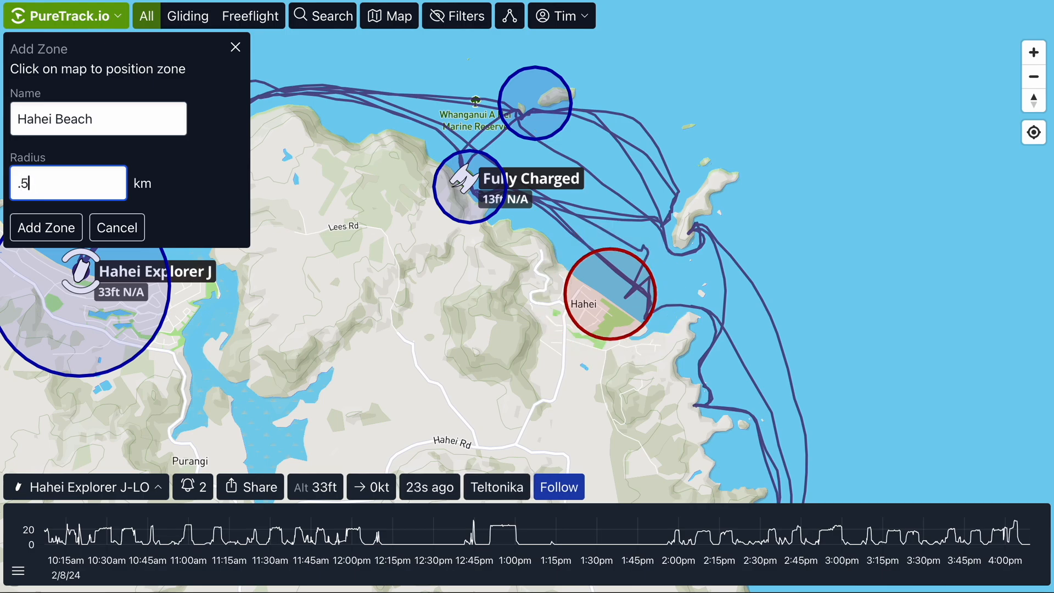
- Reposition the zone over the eastern end of the beach, just east of the Hahei label, and add it
left_click(624, 332)
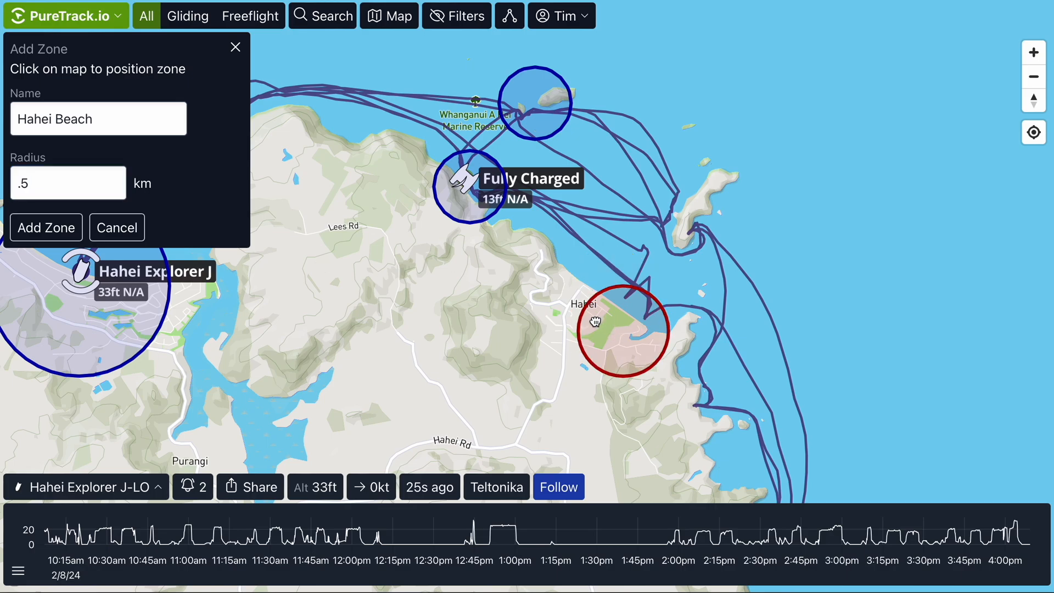
left_click(595, 320)
left_click(570, 309)
left_click(542, 282)
left_click(612, 321)
left_click(577, 323)
left_click(584, 311)
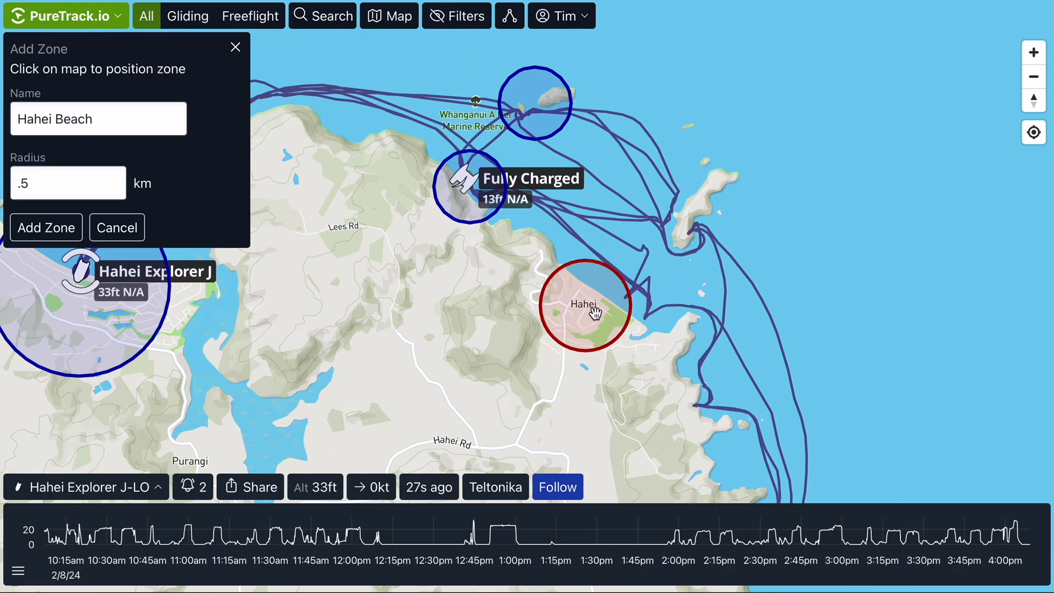
left_click(604, 320)
left_click(640, 320)
left_click(626, 321)
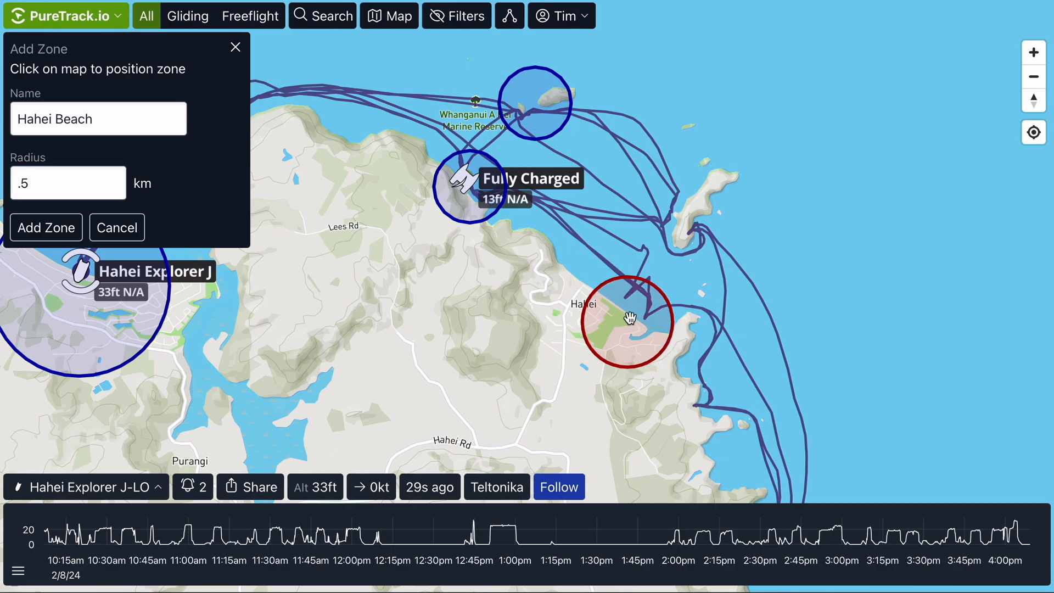
left_click(629, 317)
left_click(628, 313)
left_click(629, 317)
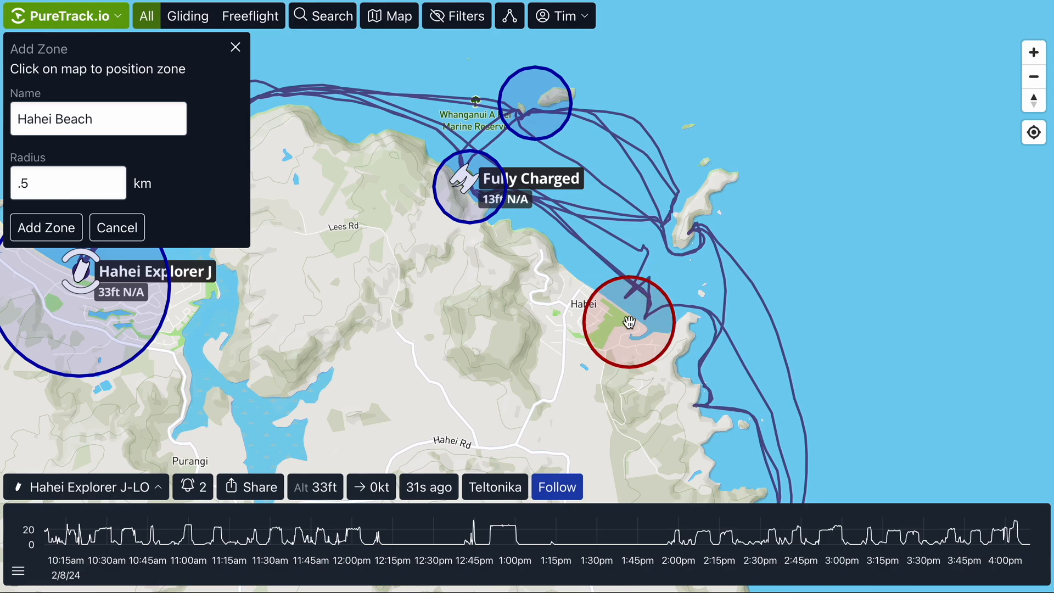
left_click(628, 314)
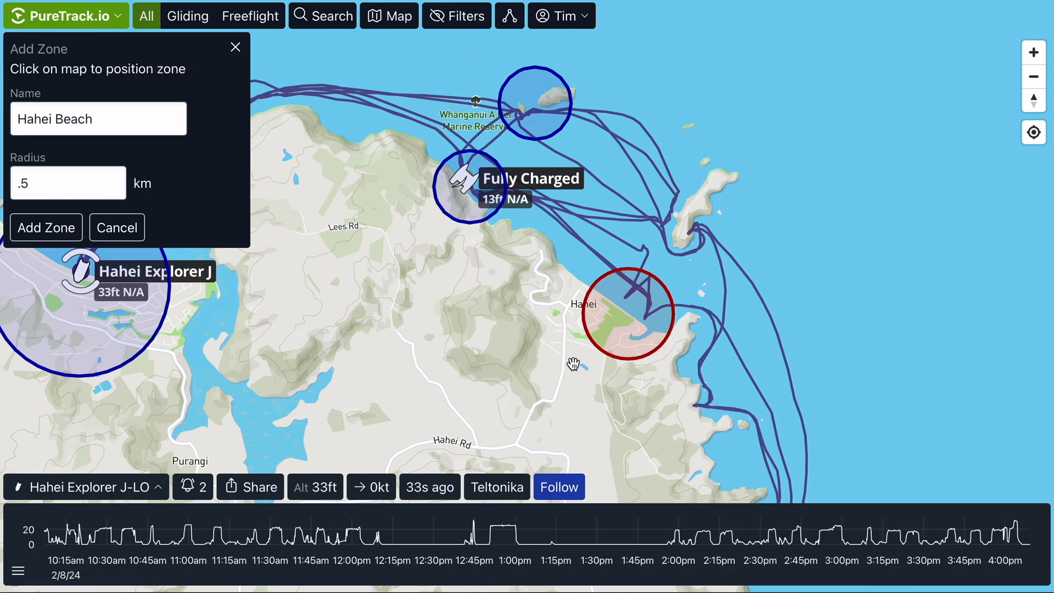
left_click(68, 233)
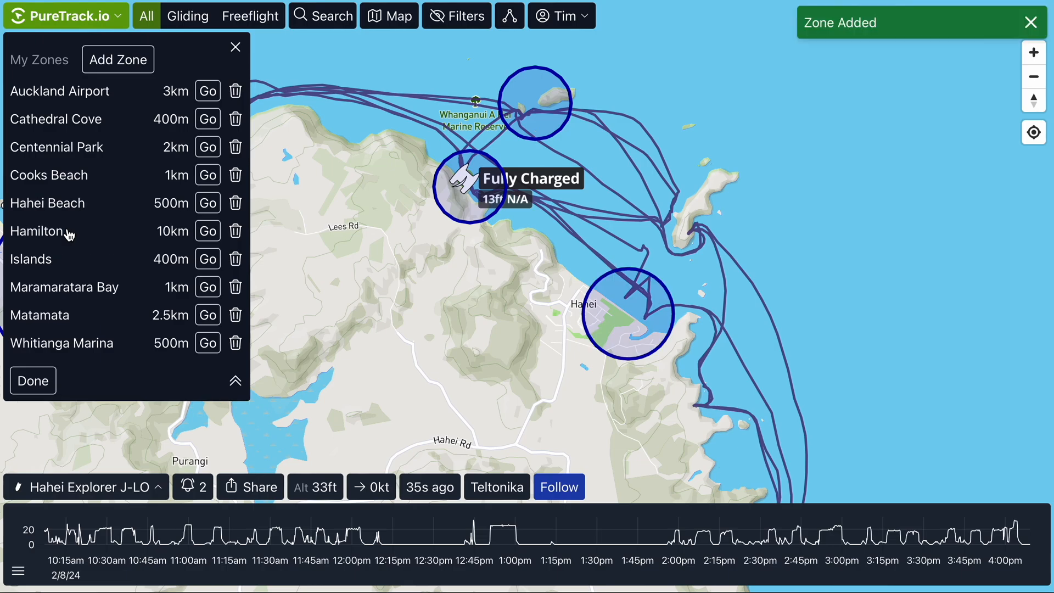
left_click_drag(17, 200, 188, 201)
left_click(189, 201)
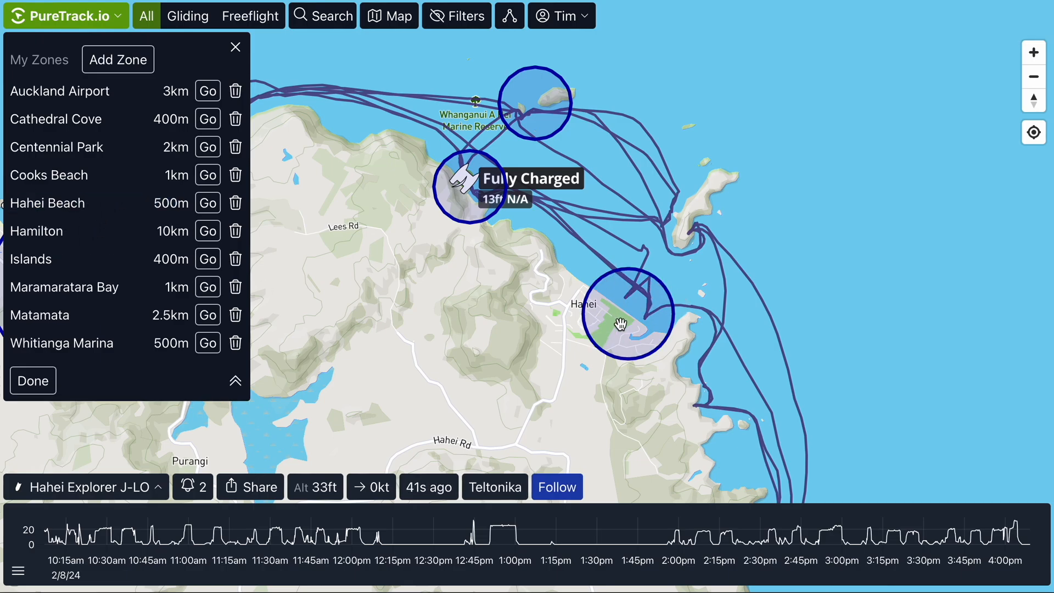
- Select the boat Hahei Explorer J-LO on the map and create a new alert for it
scroll(631, 339, "up", 1)
scroll(631, 339, "down", 4)
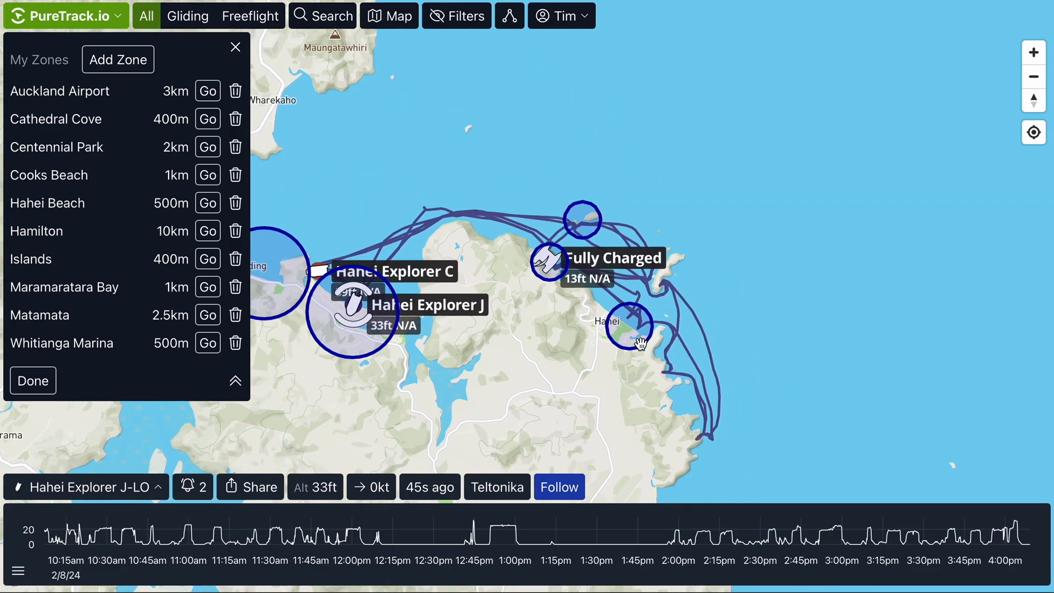
left_click(358, 311)
left_click(321, 273)
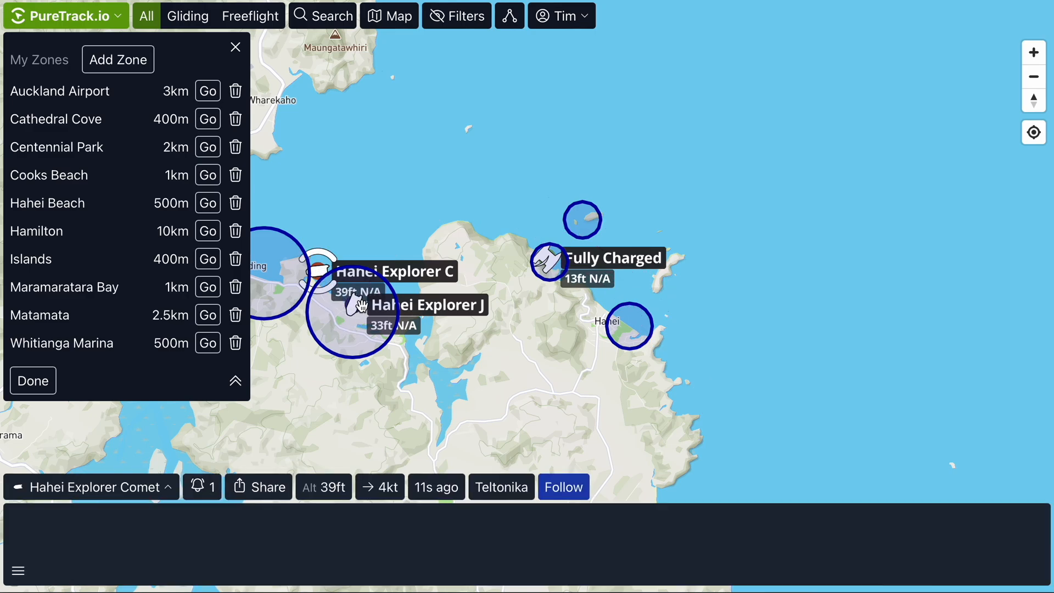
left_click(358, 311)
left_click(87, 488)
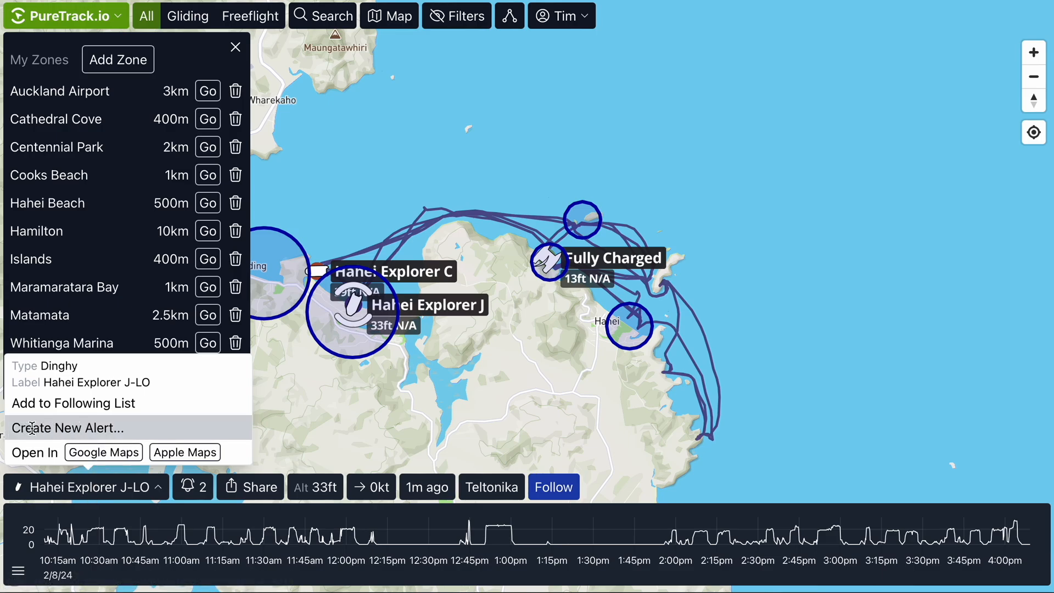
left_click(65, 428)
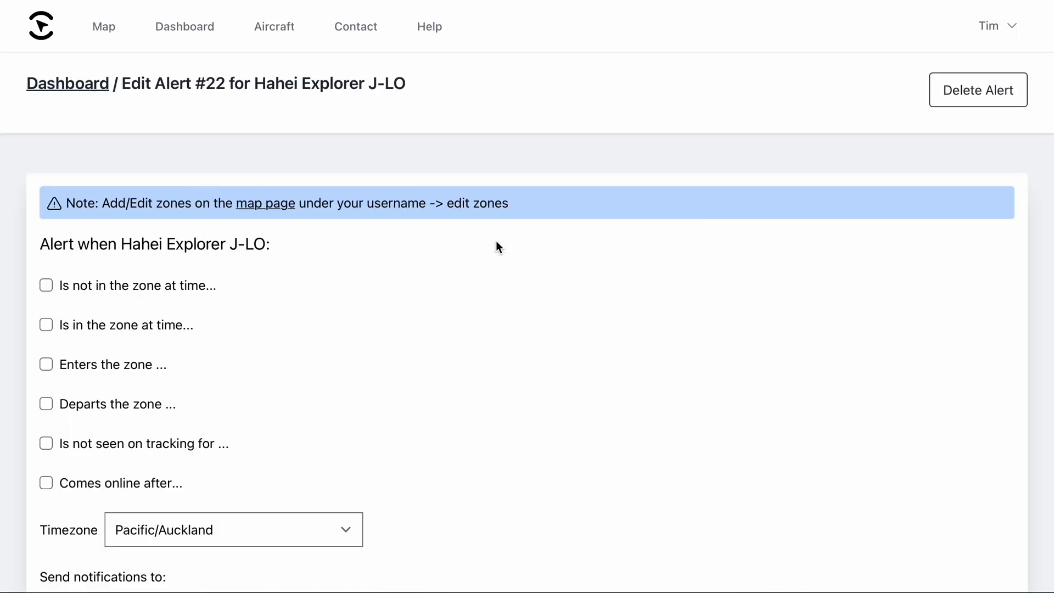
- Enable the alert for entering a zone and set it to Hahei Beach 500 with Normal priority
scroll(551, 272, "down", 3)
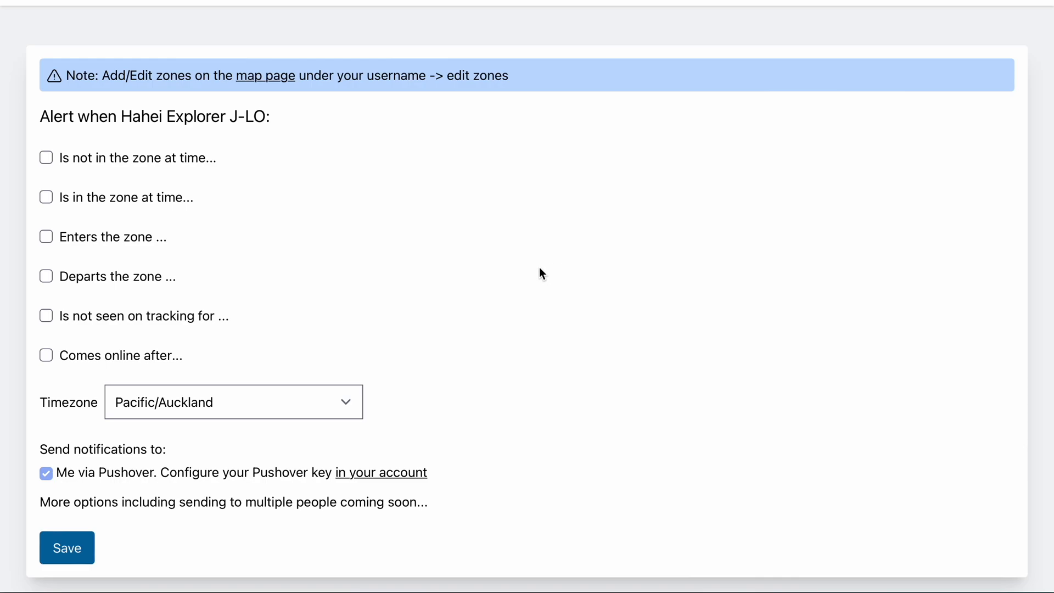
left_click_drag(121, 116, 303, 119)
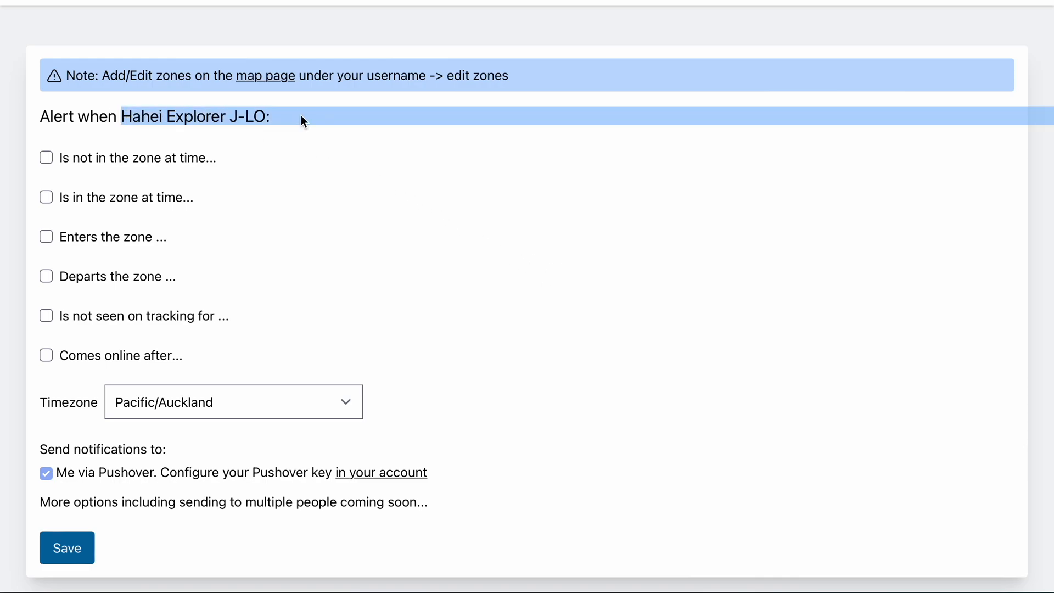
left_click(305, 134)
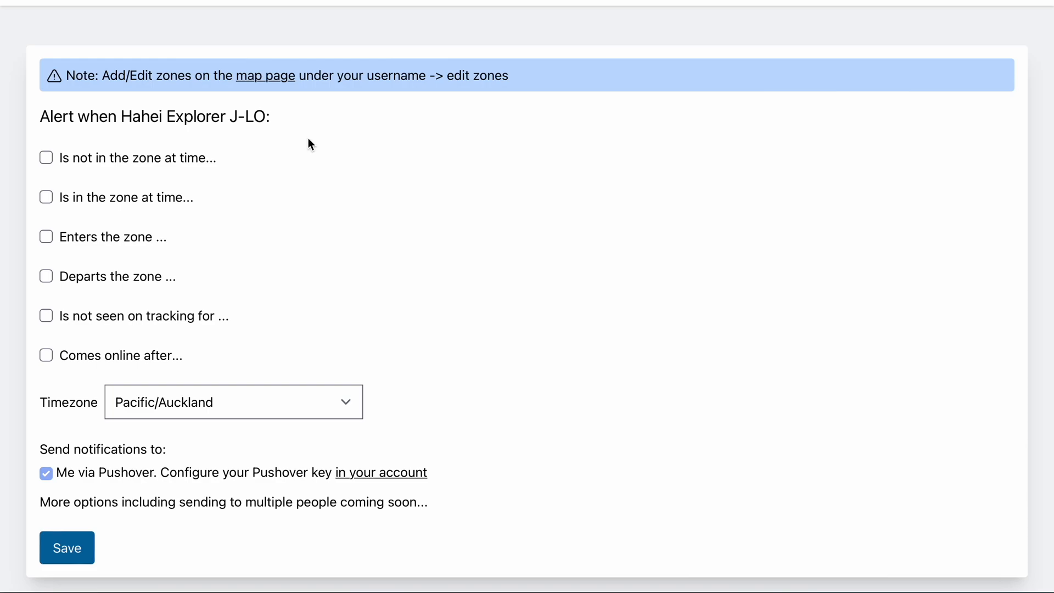
left_click(94, 238)
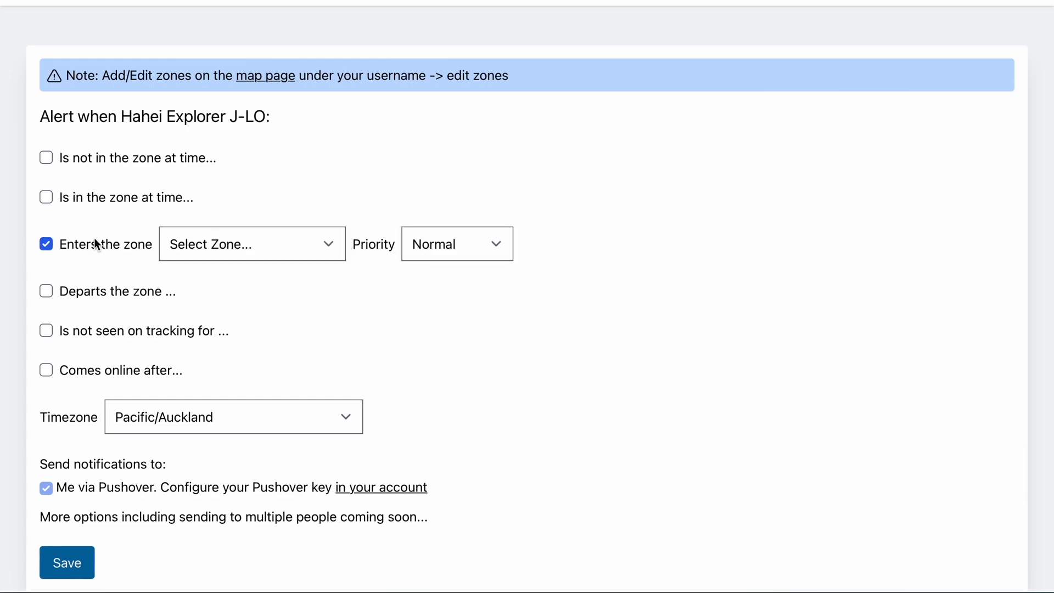
left_click(252, 247)
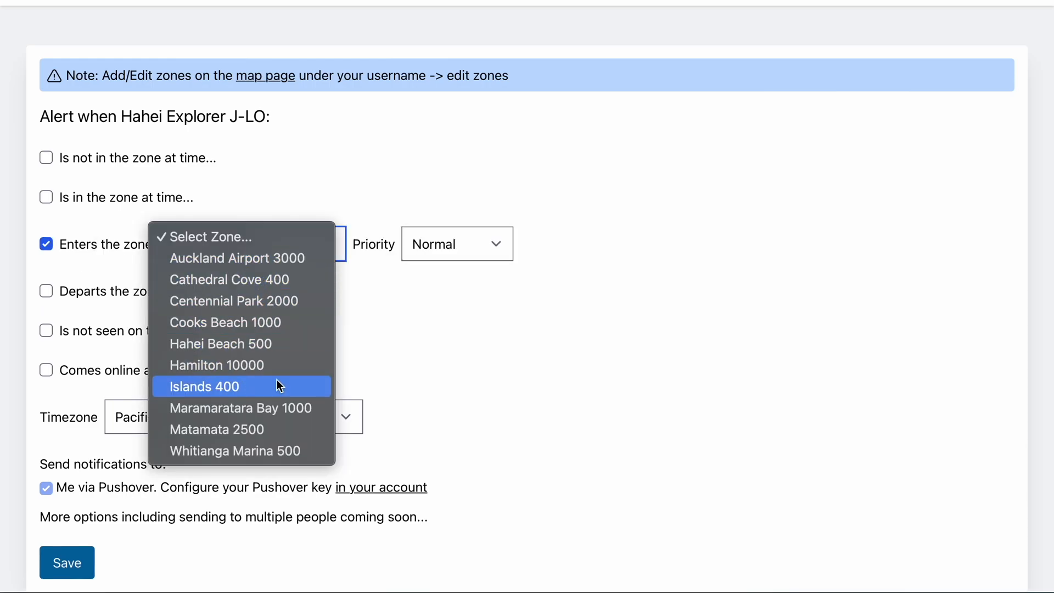
left_click(215, 343)
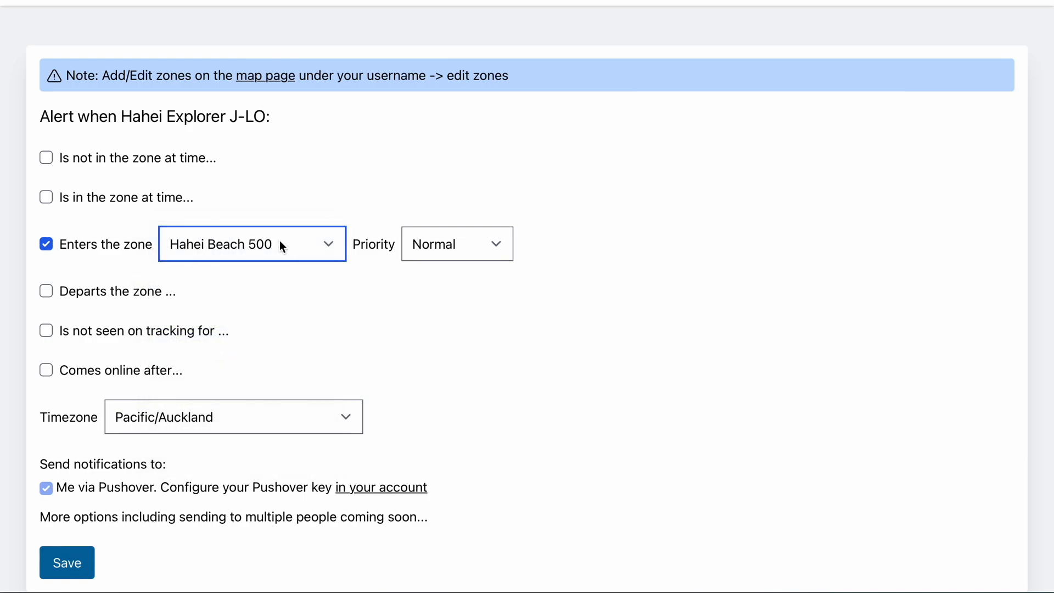
left_click(457, 239)
left_click(457, 239)
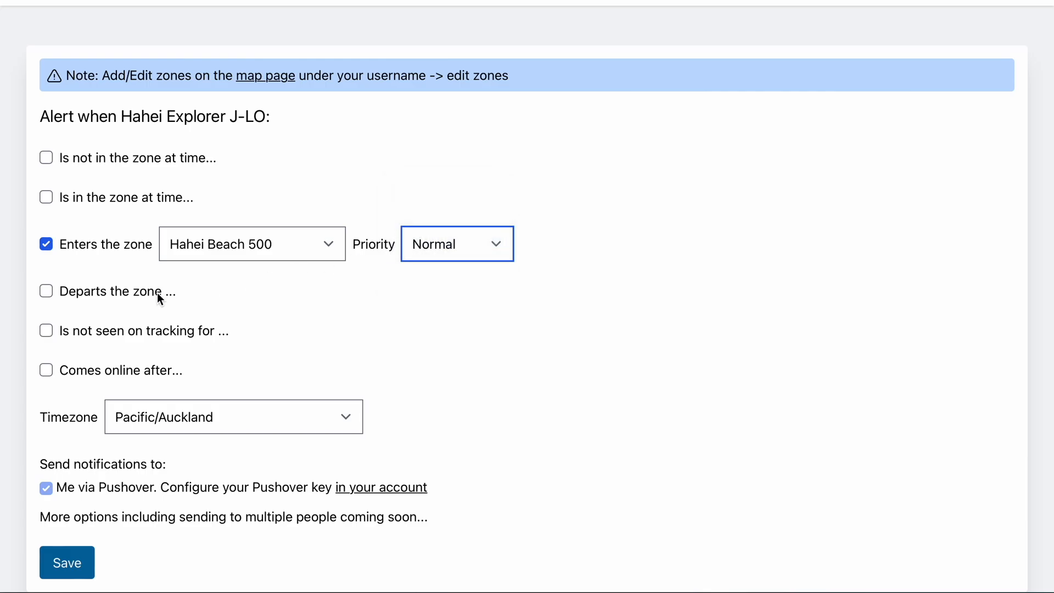
- Enable the alert for departing a zone and set it to Hahei Beach 500
left_click(92, 288)
left_click(216, 297)
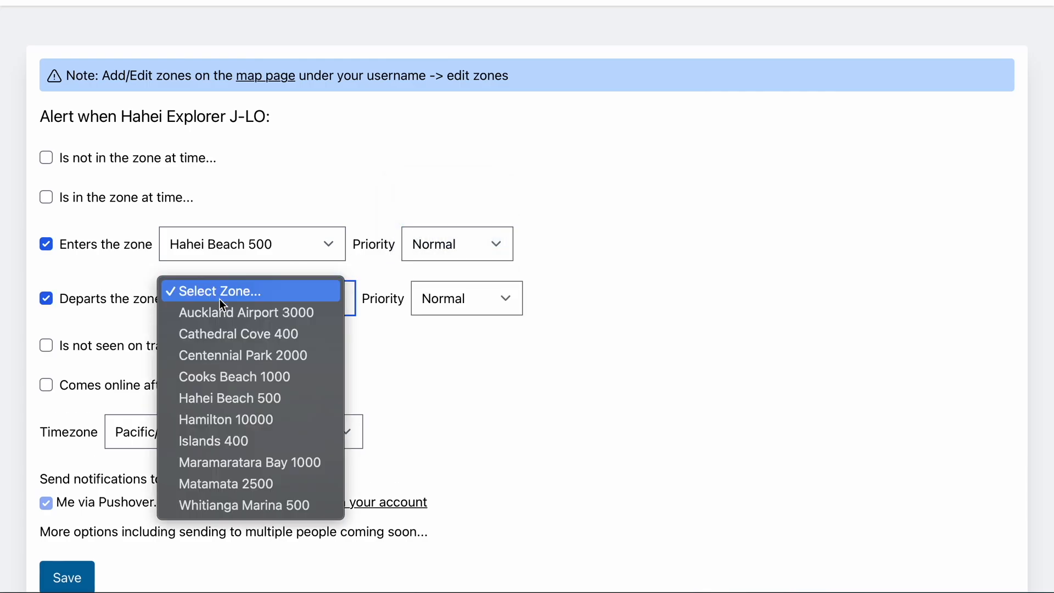
left_click(263, 400)
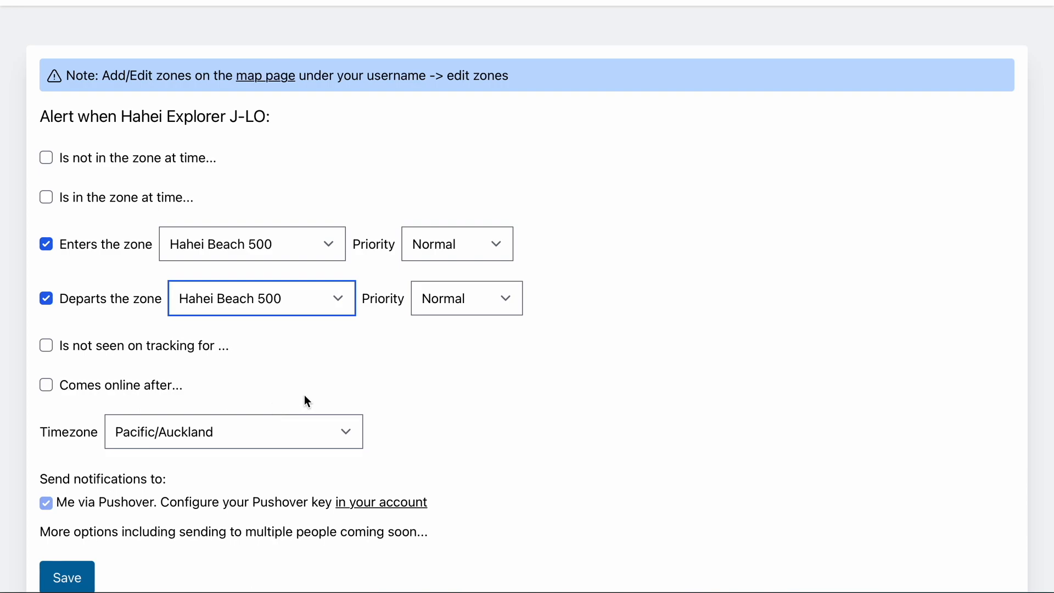
- Enable the alert for not being seen on tracking and set its duration to 1 hour
left_click(132, 345)
left_click(306, 363)
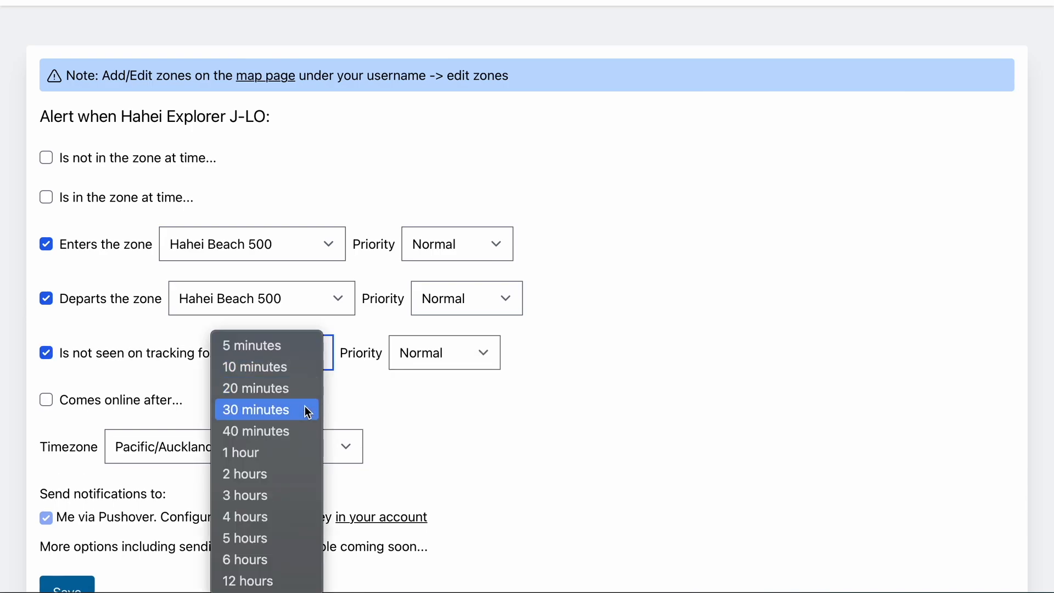
left_click(278, 457)
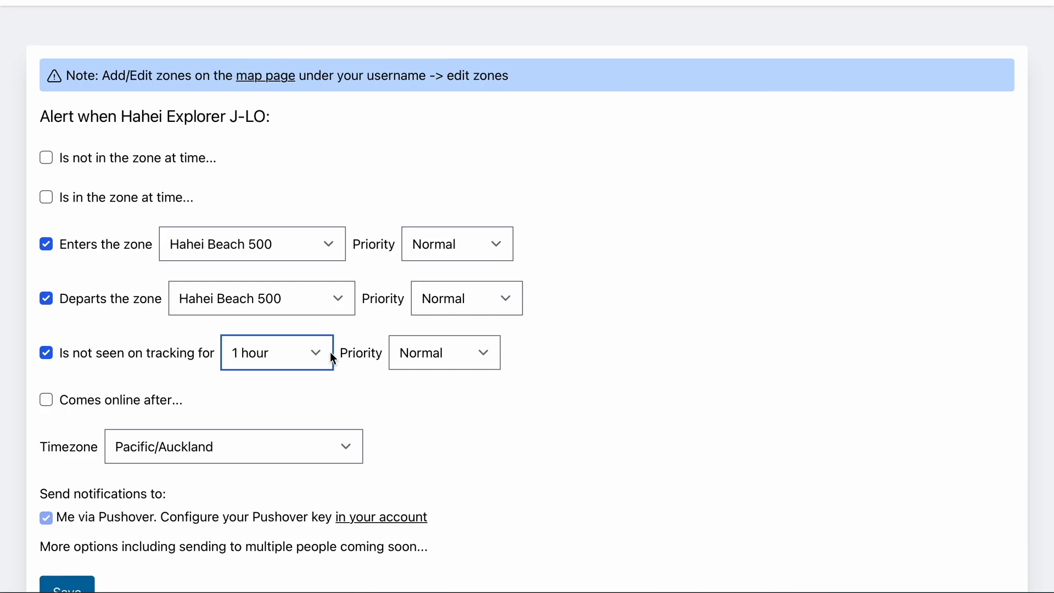
- Enable the alert for not being in the zone at a set time, using Hahei Beach 500 and 4:00pm
left_click(84, 159)
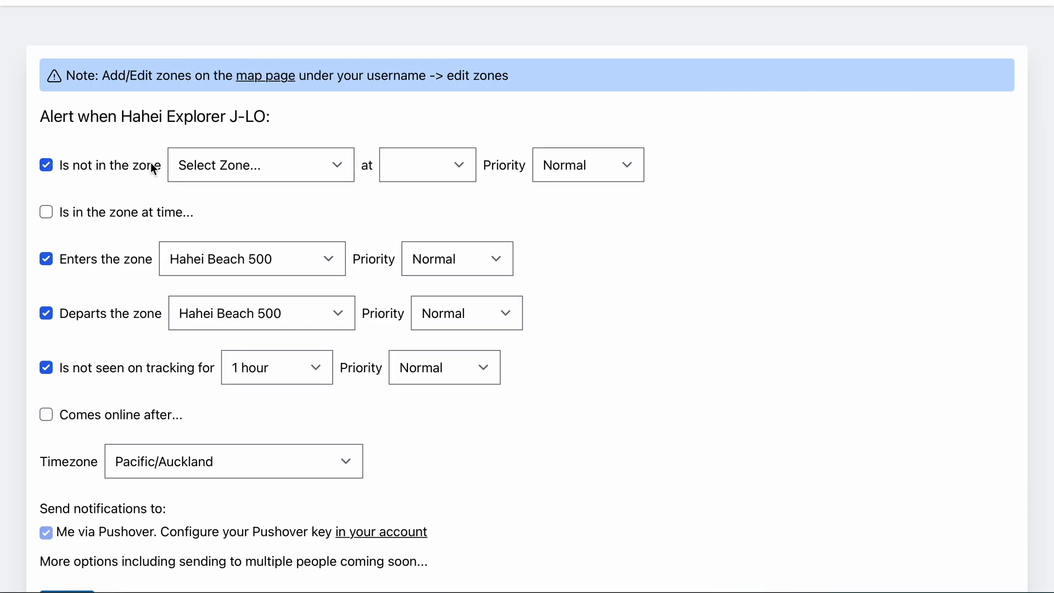
left_click(209, 165)
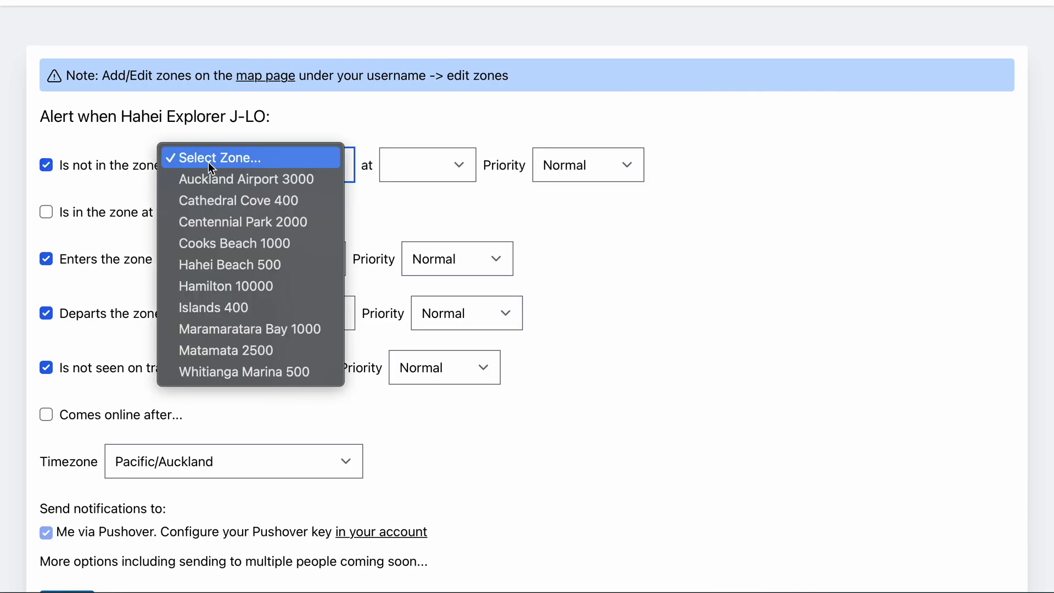
left_click(266, 267)
left_click(424, 169)
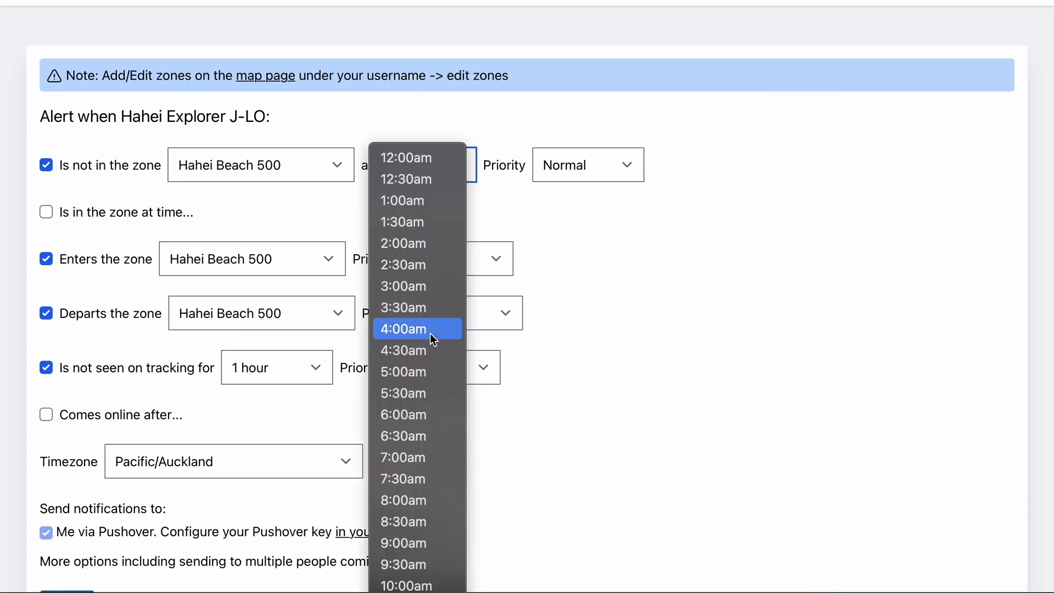
scroll(428, 328, "down", 5)
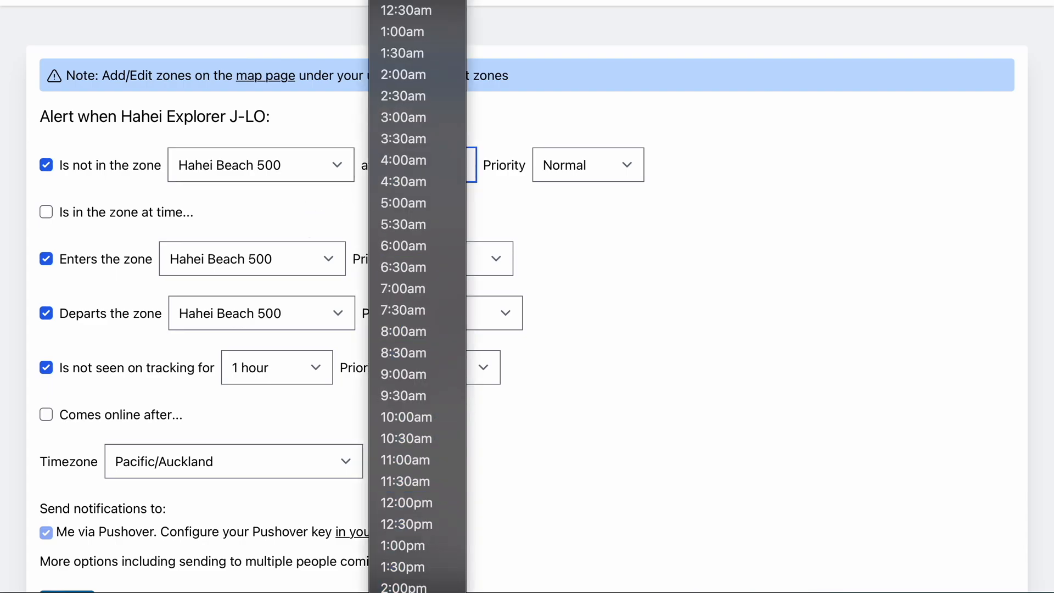
left_click(595, 560)
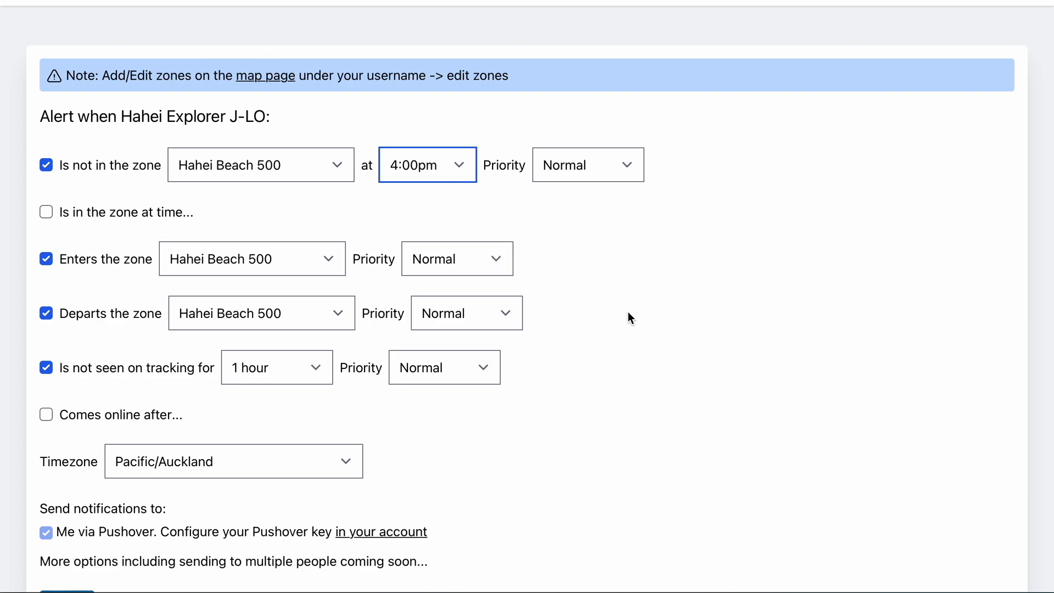
- Try the alert for being in a zone at a set time, then disable both time-based zone alerts
scroll(627, 311, "down", 2)
left_click(114, 166)
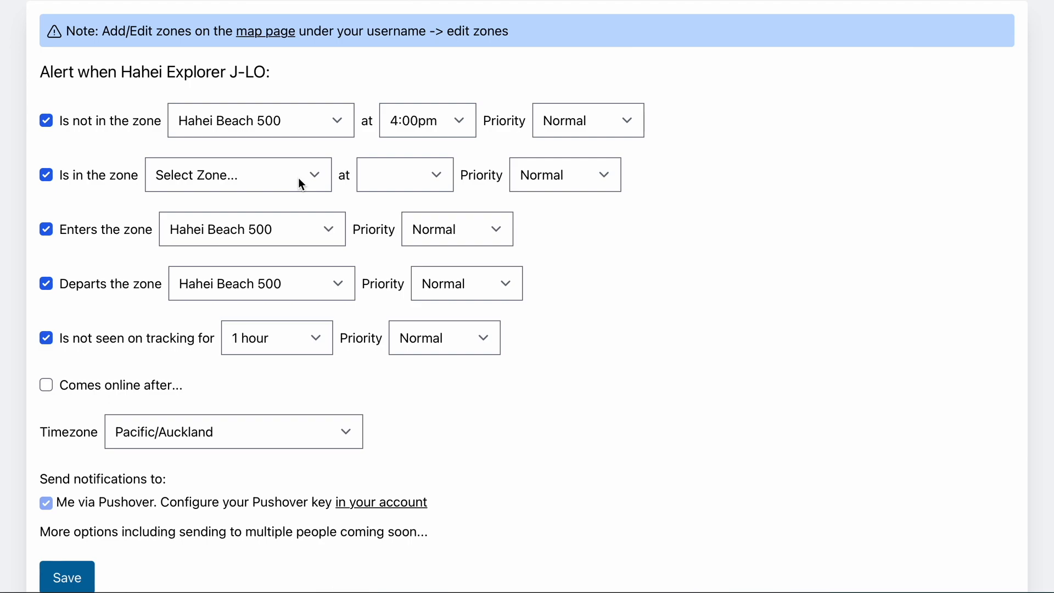
left_click(101, 173)
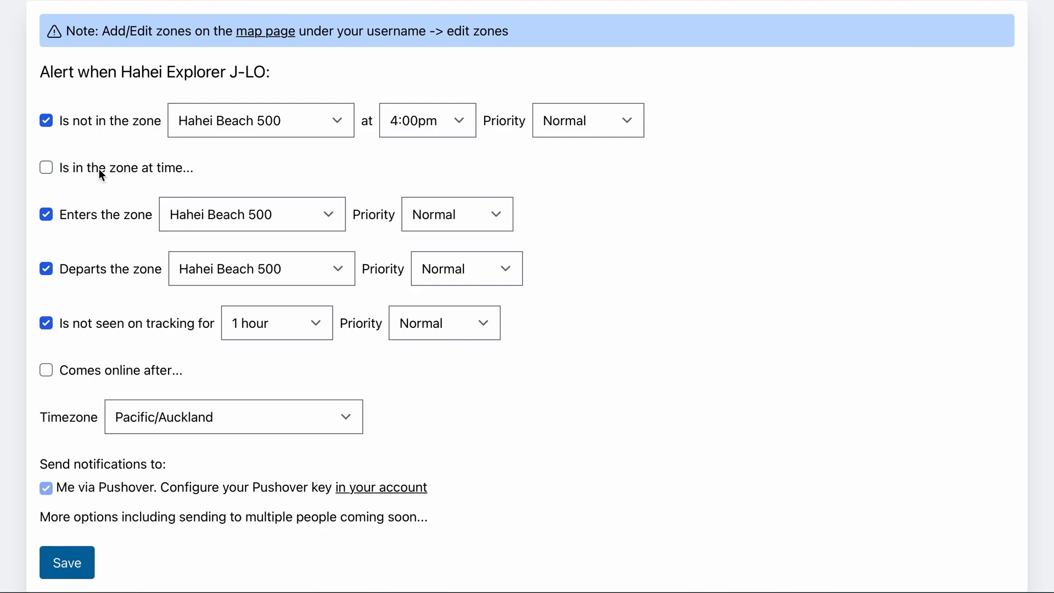
left_click(115, 121)
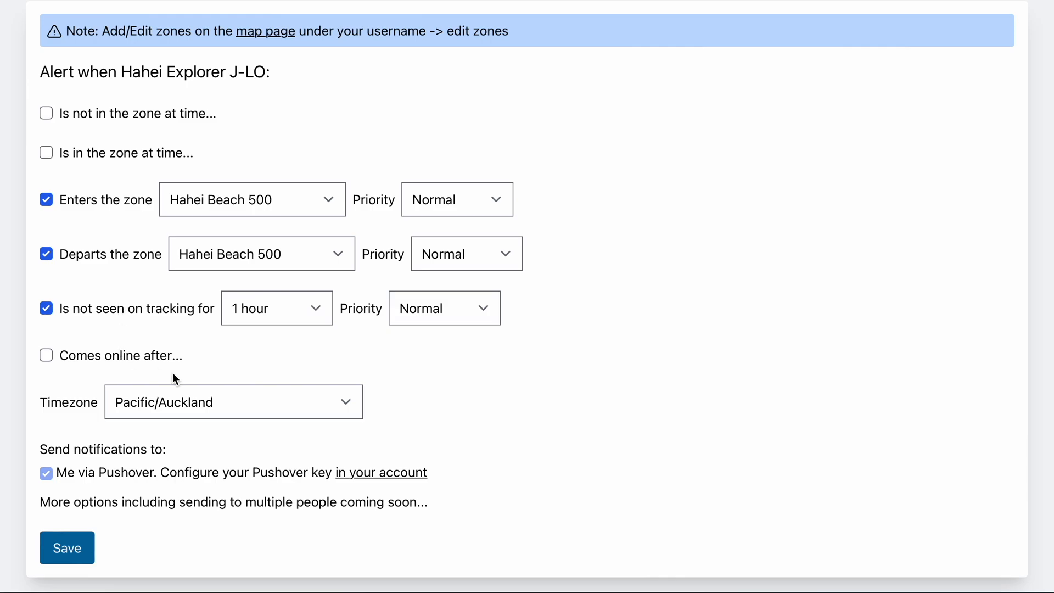
- Review the available timezones while keeping Pacific/Auckland, and check how the alert's notifications are sent
left_click(320, 403)
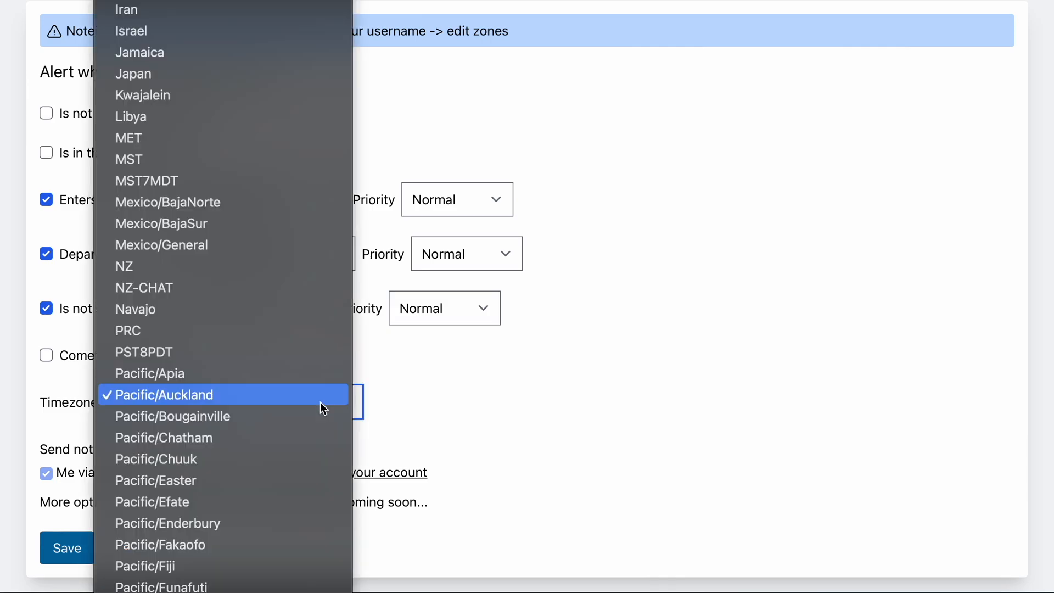
left_click(443, 401)
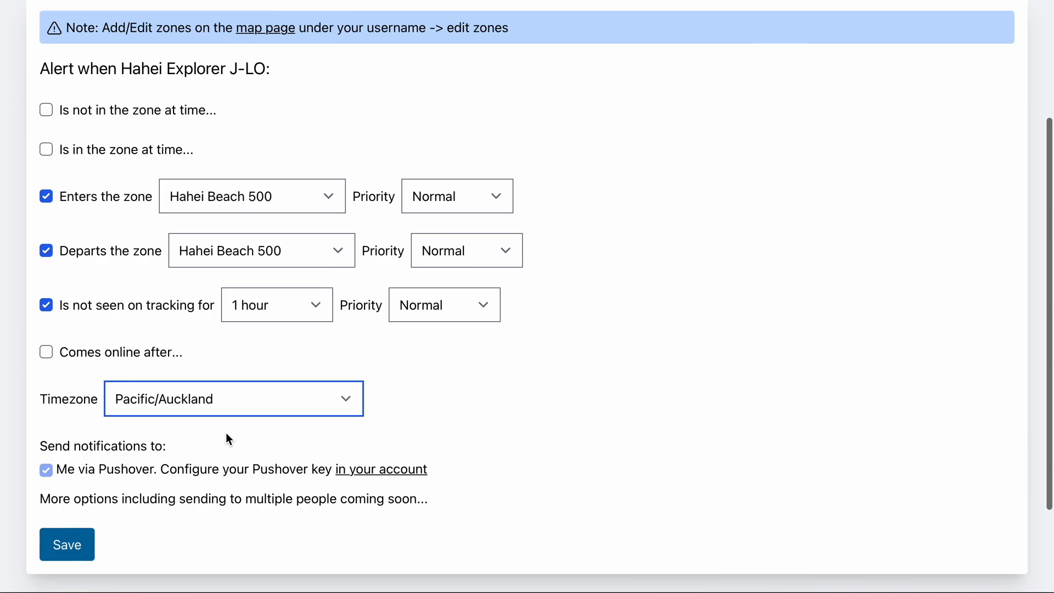
scroll(226, 433, "down", 2)
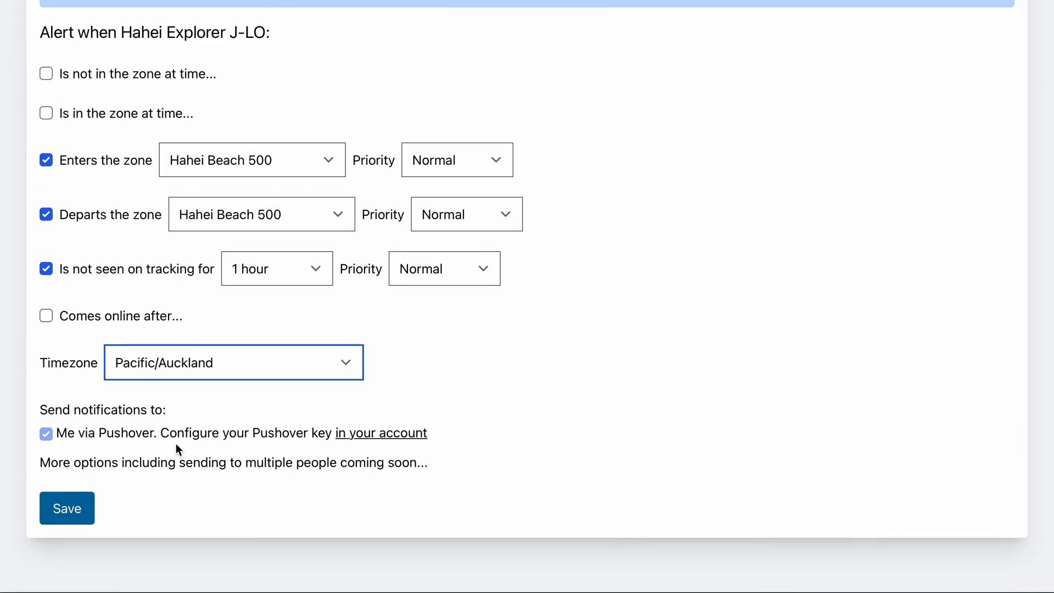
left_click_drag(142, 416, 66, 468)
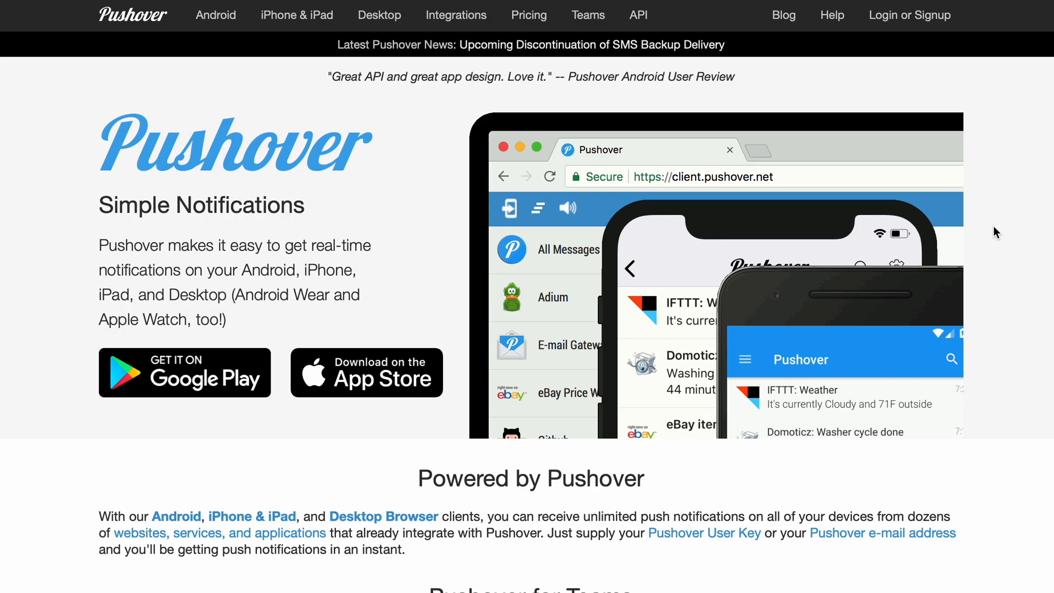
- Log in to the Pushover website with the saved account e-mail and password, and select the user key
left_click(896, 26)
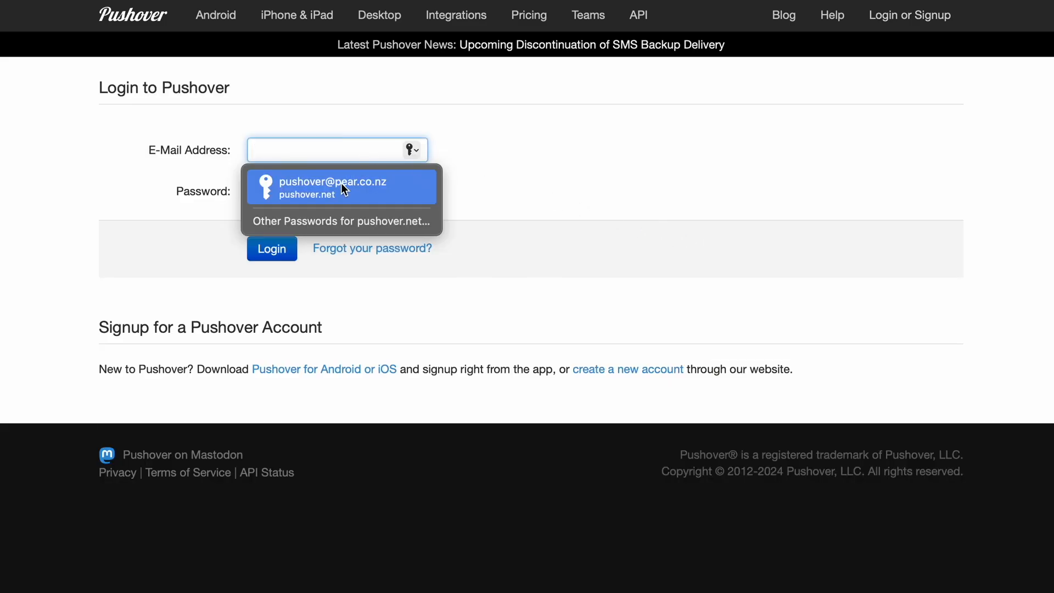
left_click(349, 185)
key("Return")
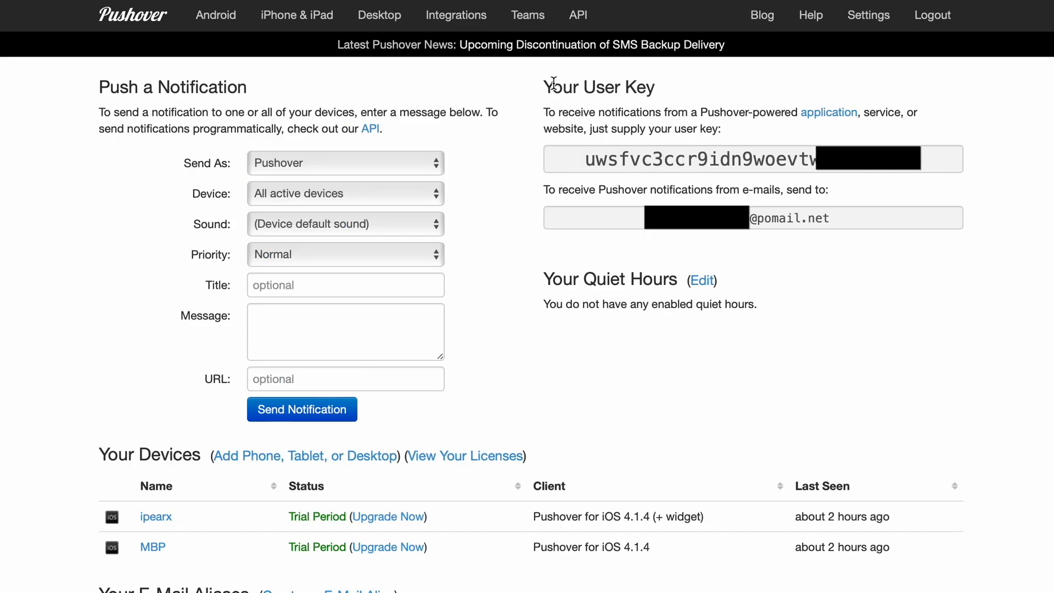
left_click_drag(554, 83, 665, 95)
double_click(610, 158)
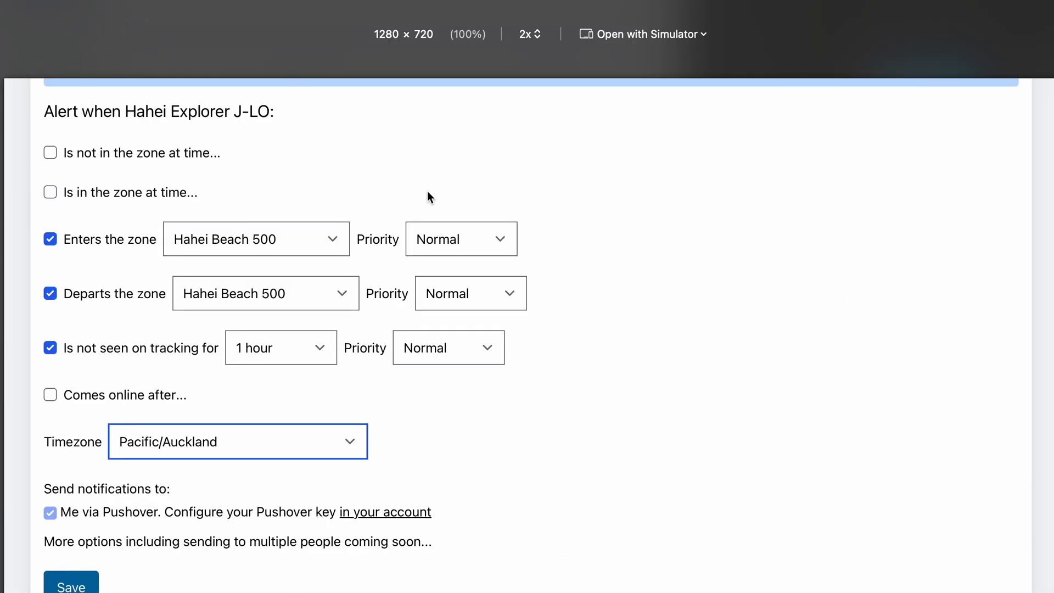
- Switch back to PureTrack, open the account profile, check the Pushover key field and save the profile information
scroll(428, 192, "up", 5)
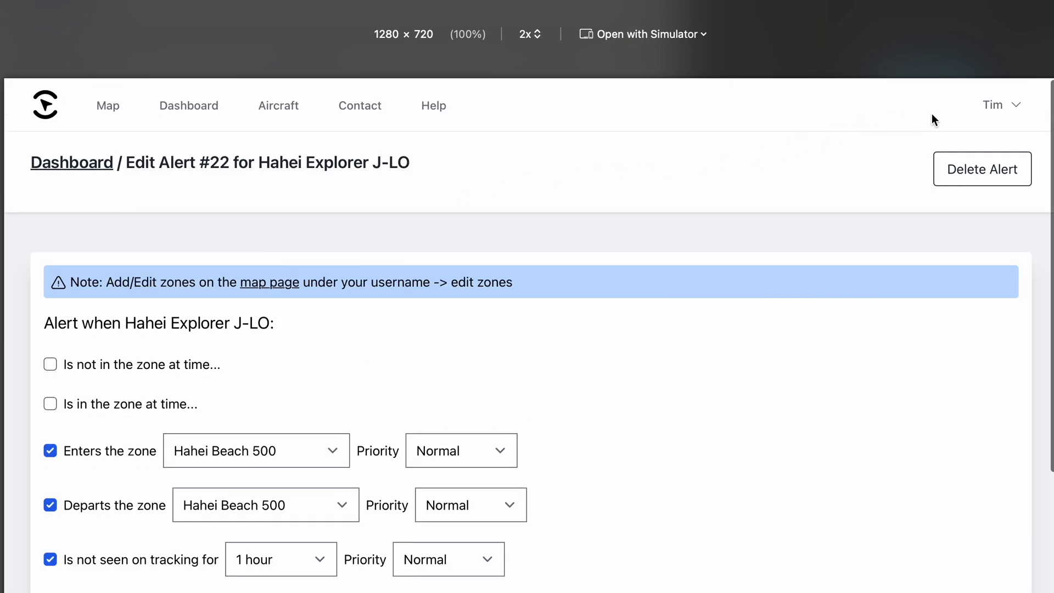
left_click(1005, 106)
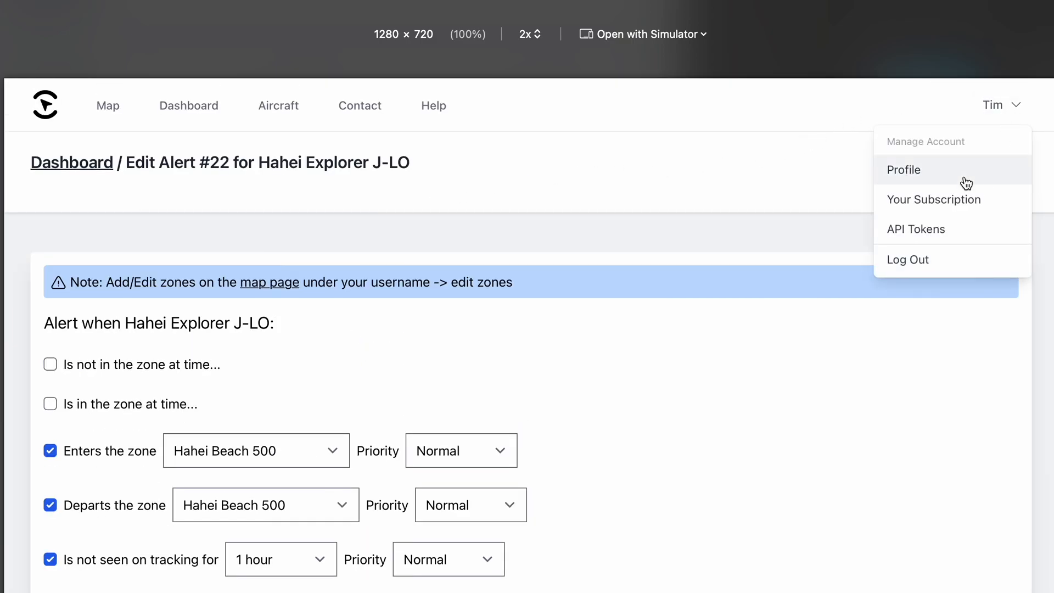
left_click(908, 174)
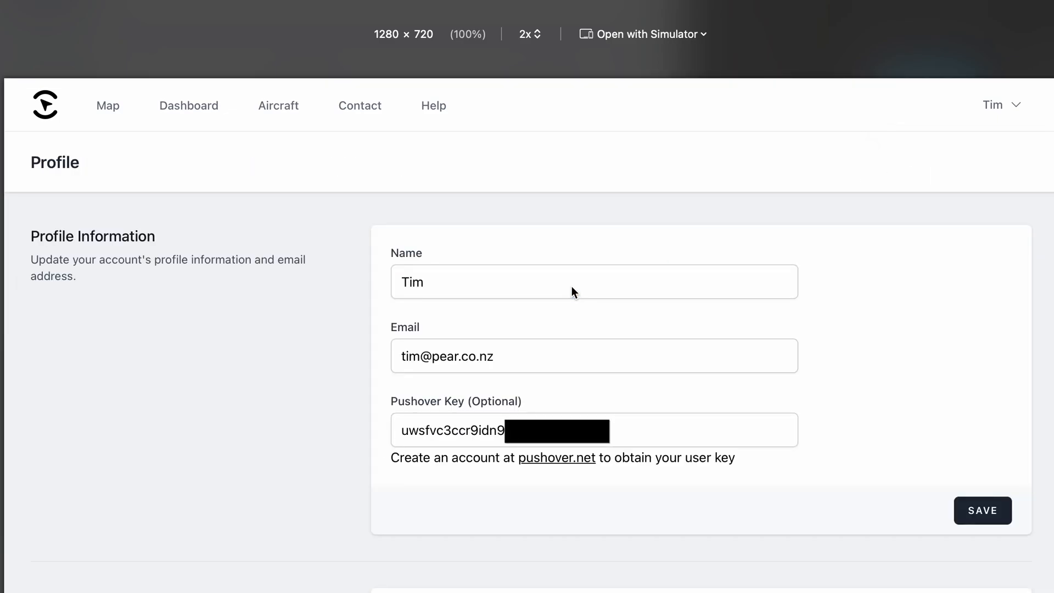
left_click_drag(637, 429, 374, 441)
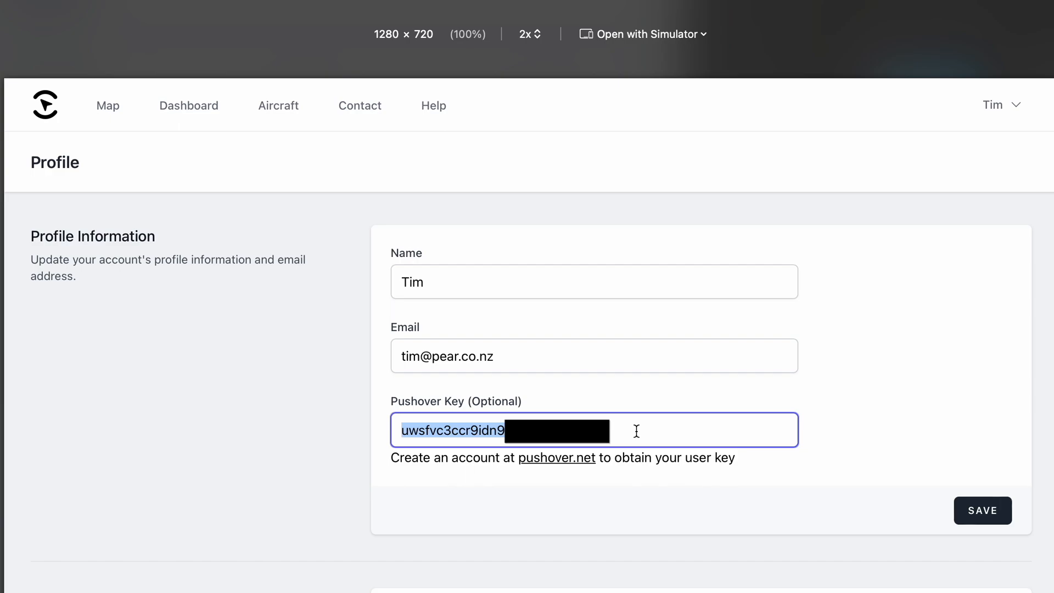
left_click(968, 506)
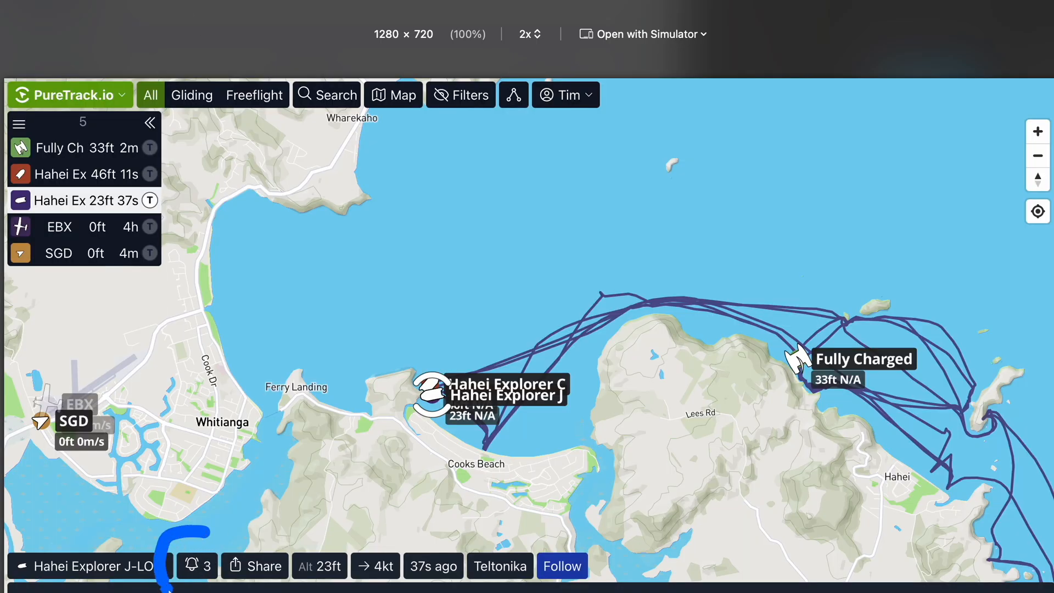
- Reopen Hahei Explorer J-LO's Hahei Beach alert from the map, save it and return to the map
mouse_move(169, 591)
left_mouse_down()
mouse_move(227, 539)
mouse_move(203, 531)
left_mouse_up()
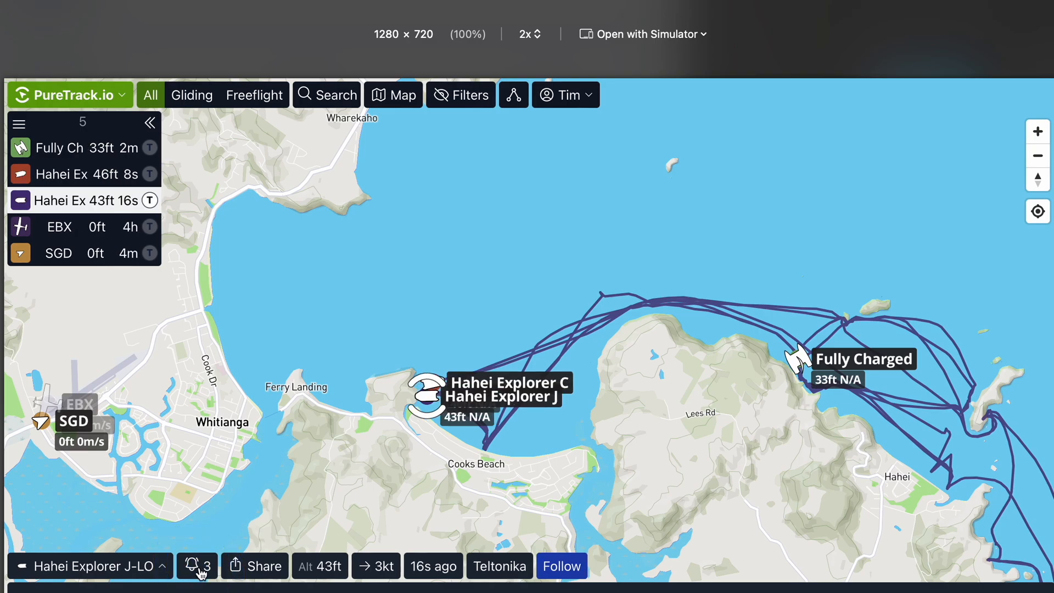
left_click(201, 573)
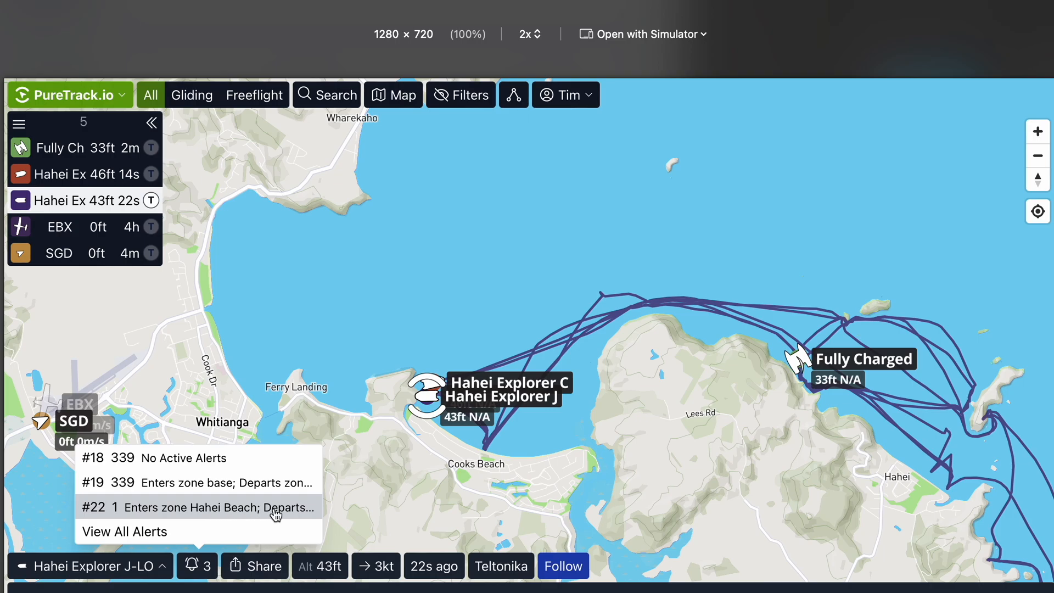
left_click(204, 511)
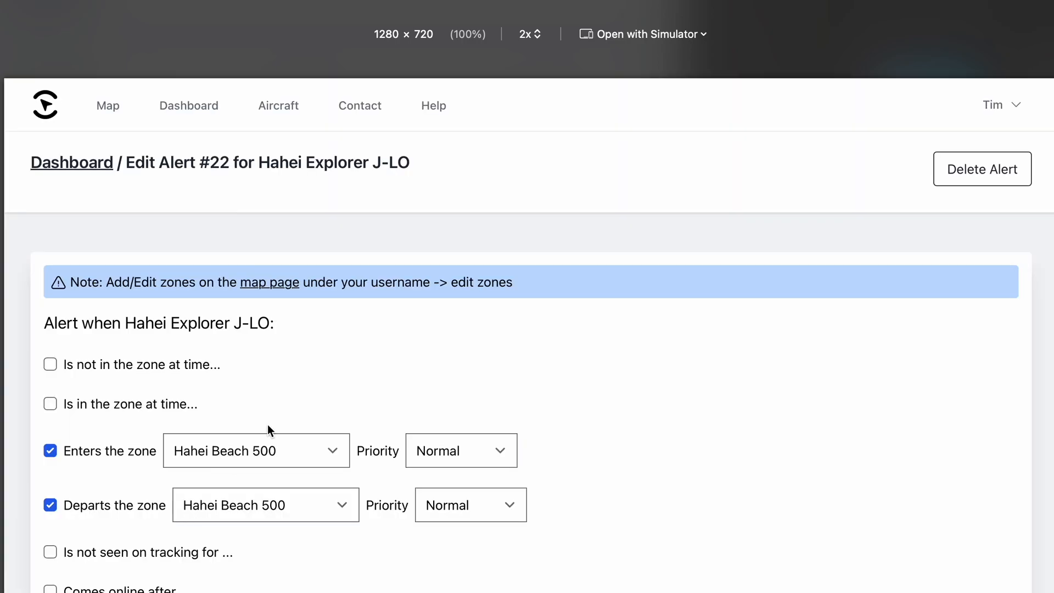
scroll(452, 311, "down", 3)
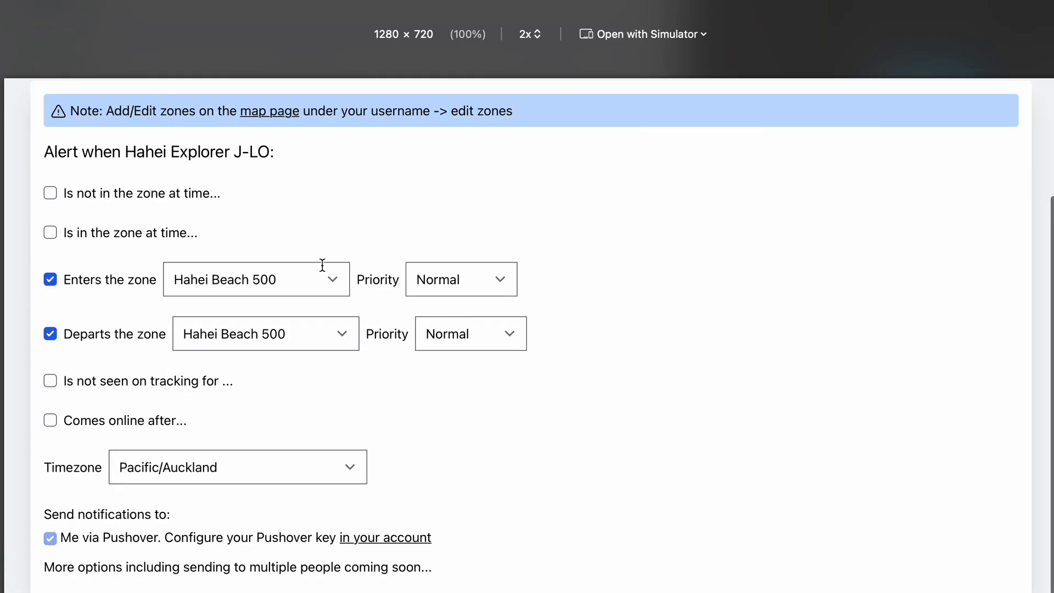
scroll(384, 280, "down", 2)
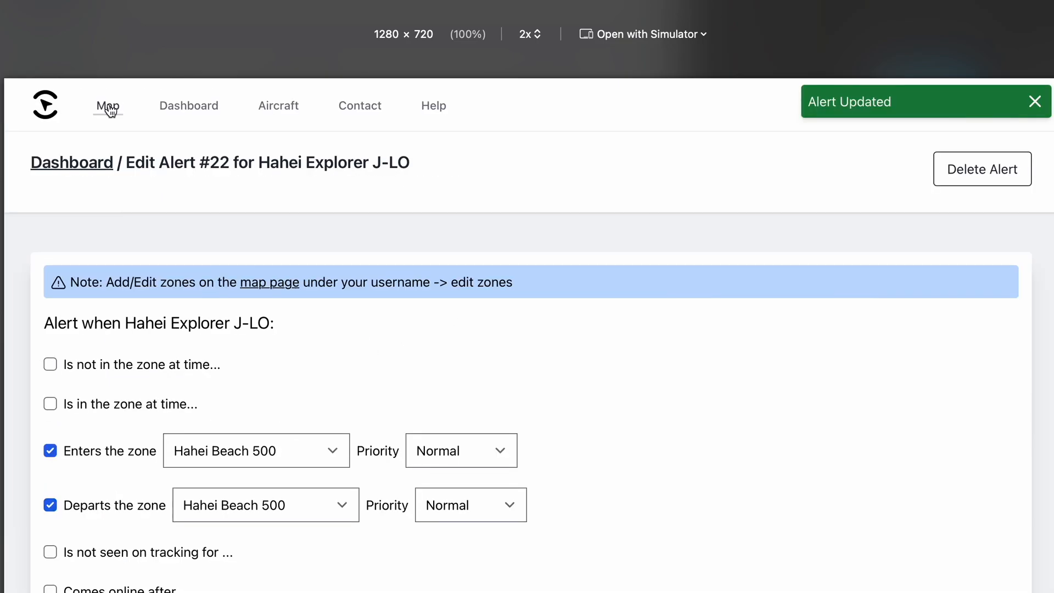
left_click(109, 105)
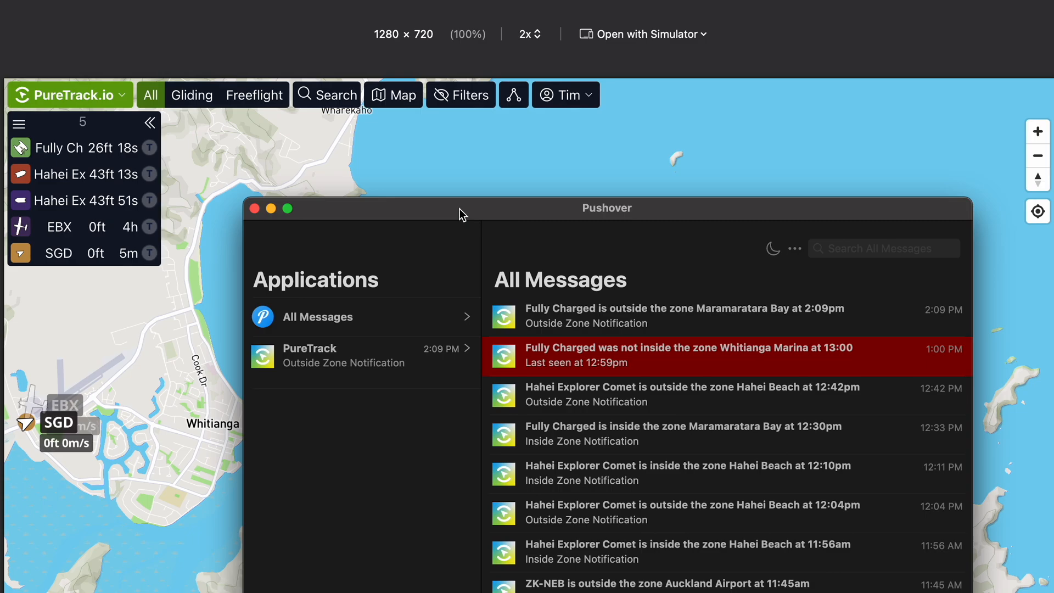
- In Pushover, read the latest Fully Charged notification for the Maramaratara Bay zone and follow its link to view it on PureTrack
left_click(638, 308)
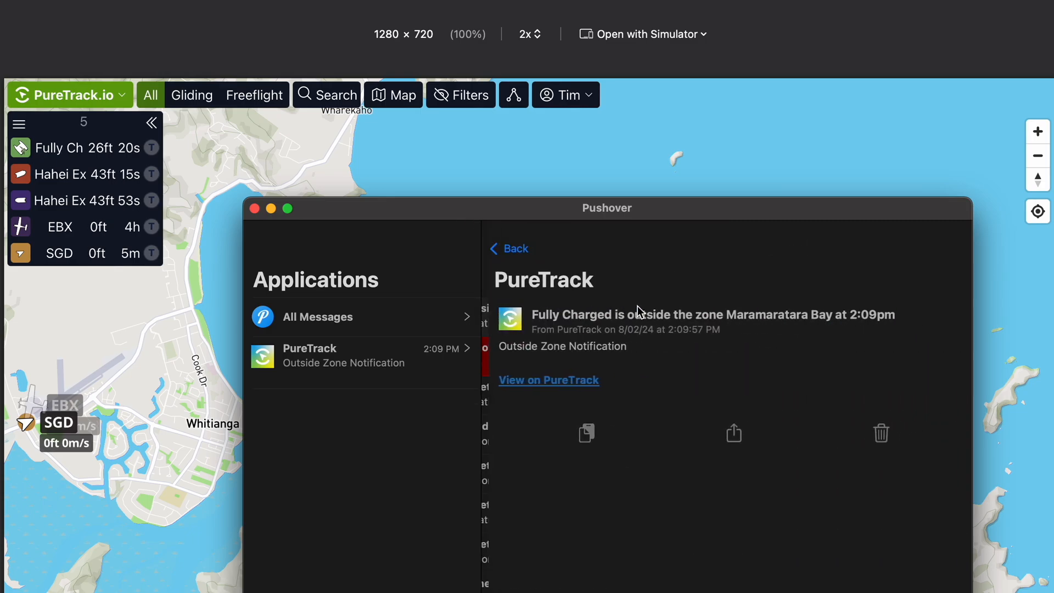
left_click_drag(528, 315, 866, 315)
double_click(631, 314)
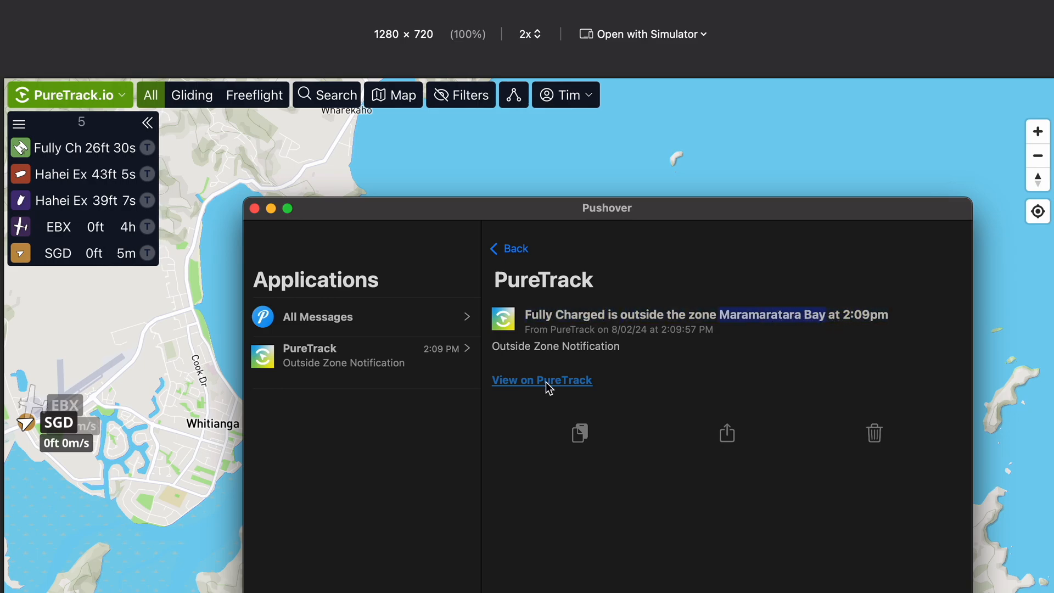
left_click(547, 385)
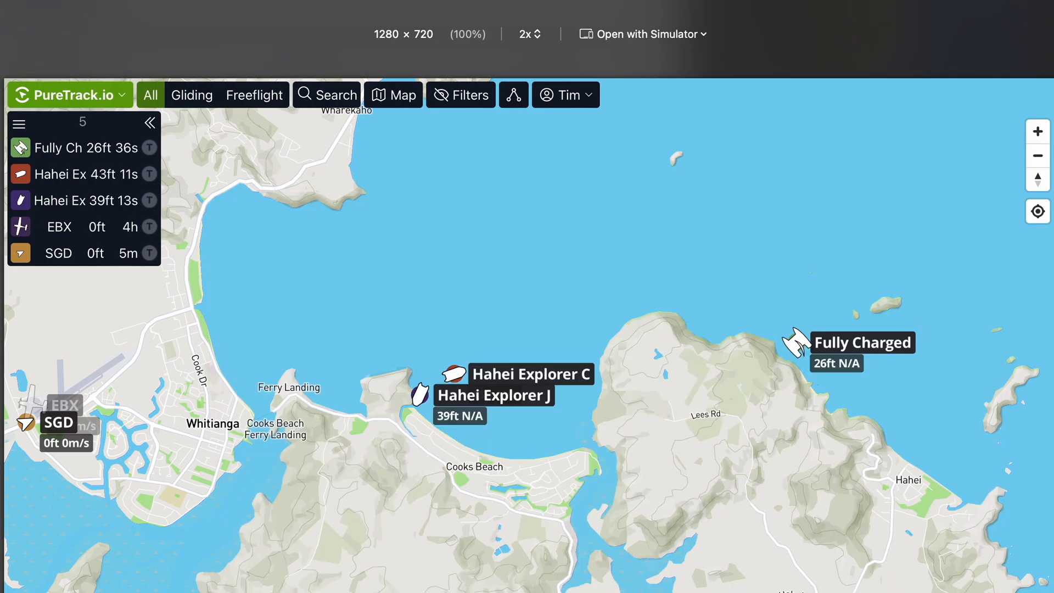